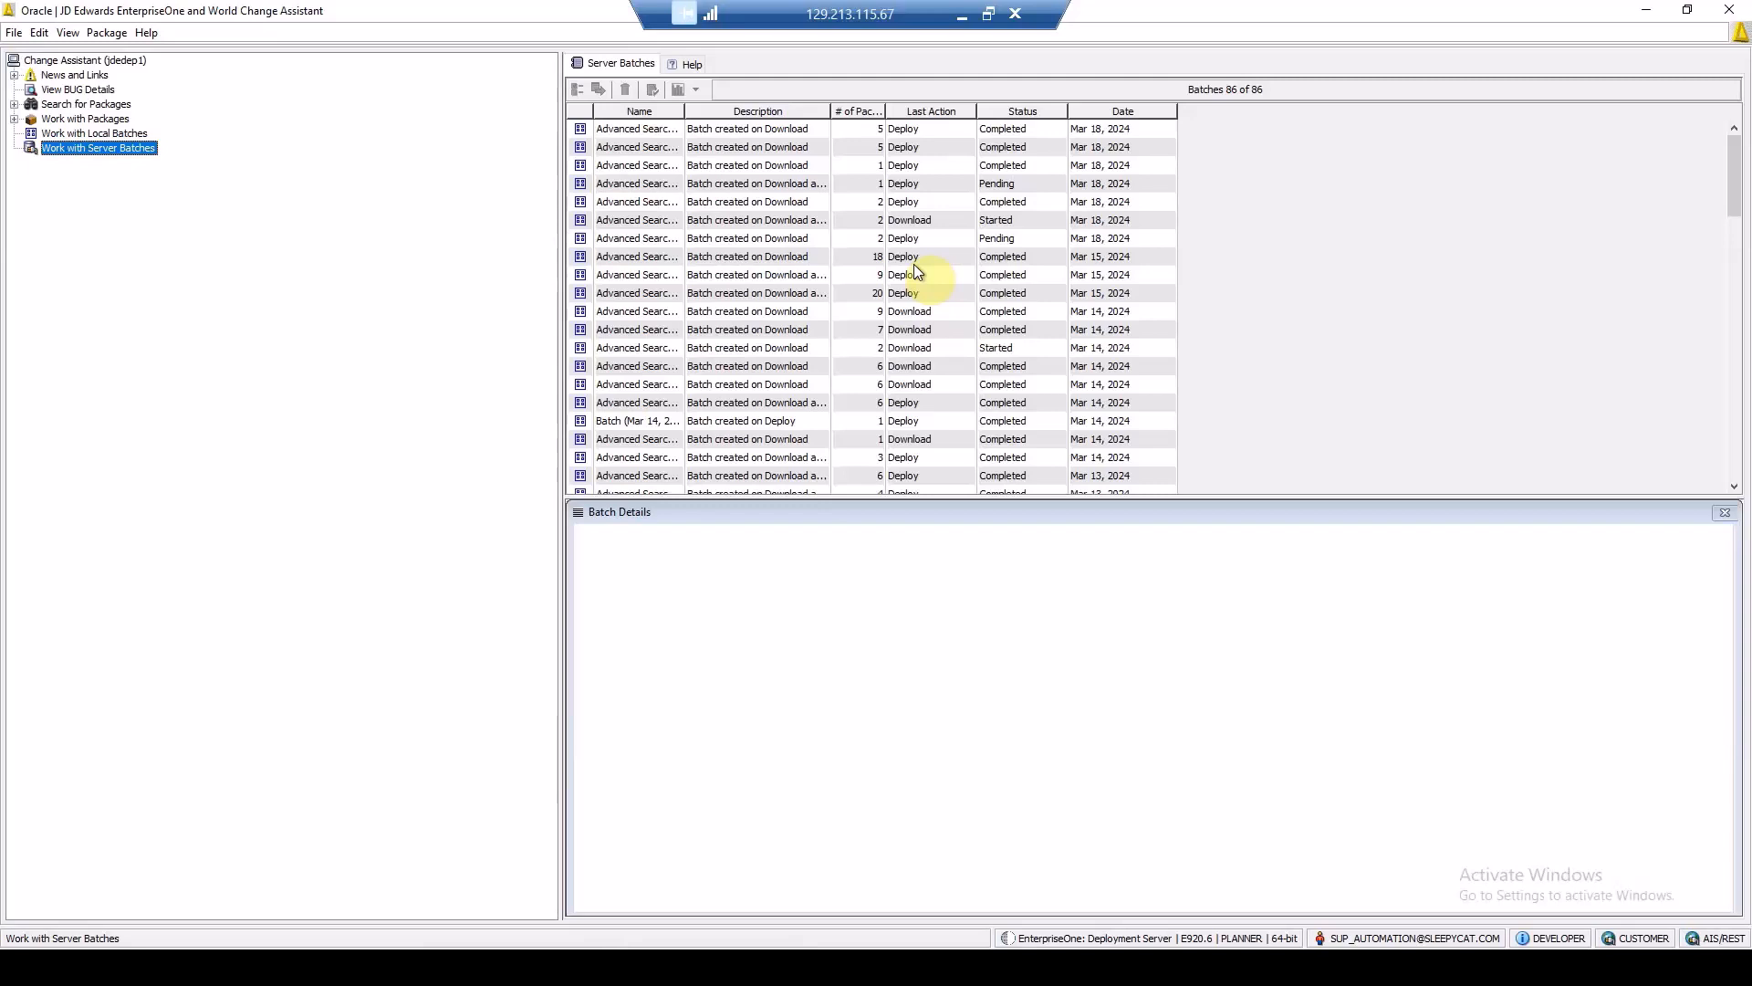
Step: Review the Update Center and AIS authentication settings in the preferences, and accept them as they are
left_click(40, 33)
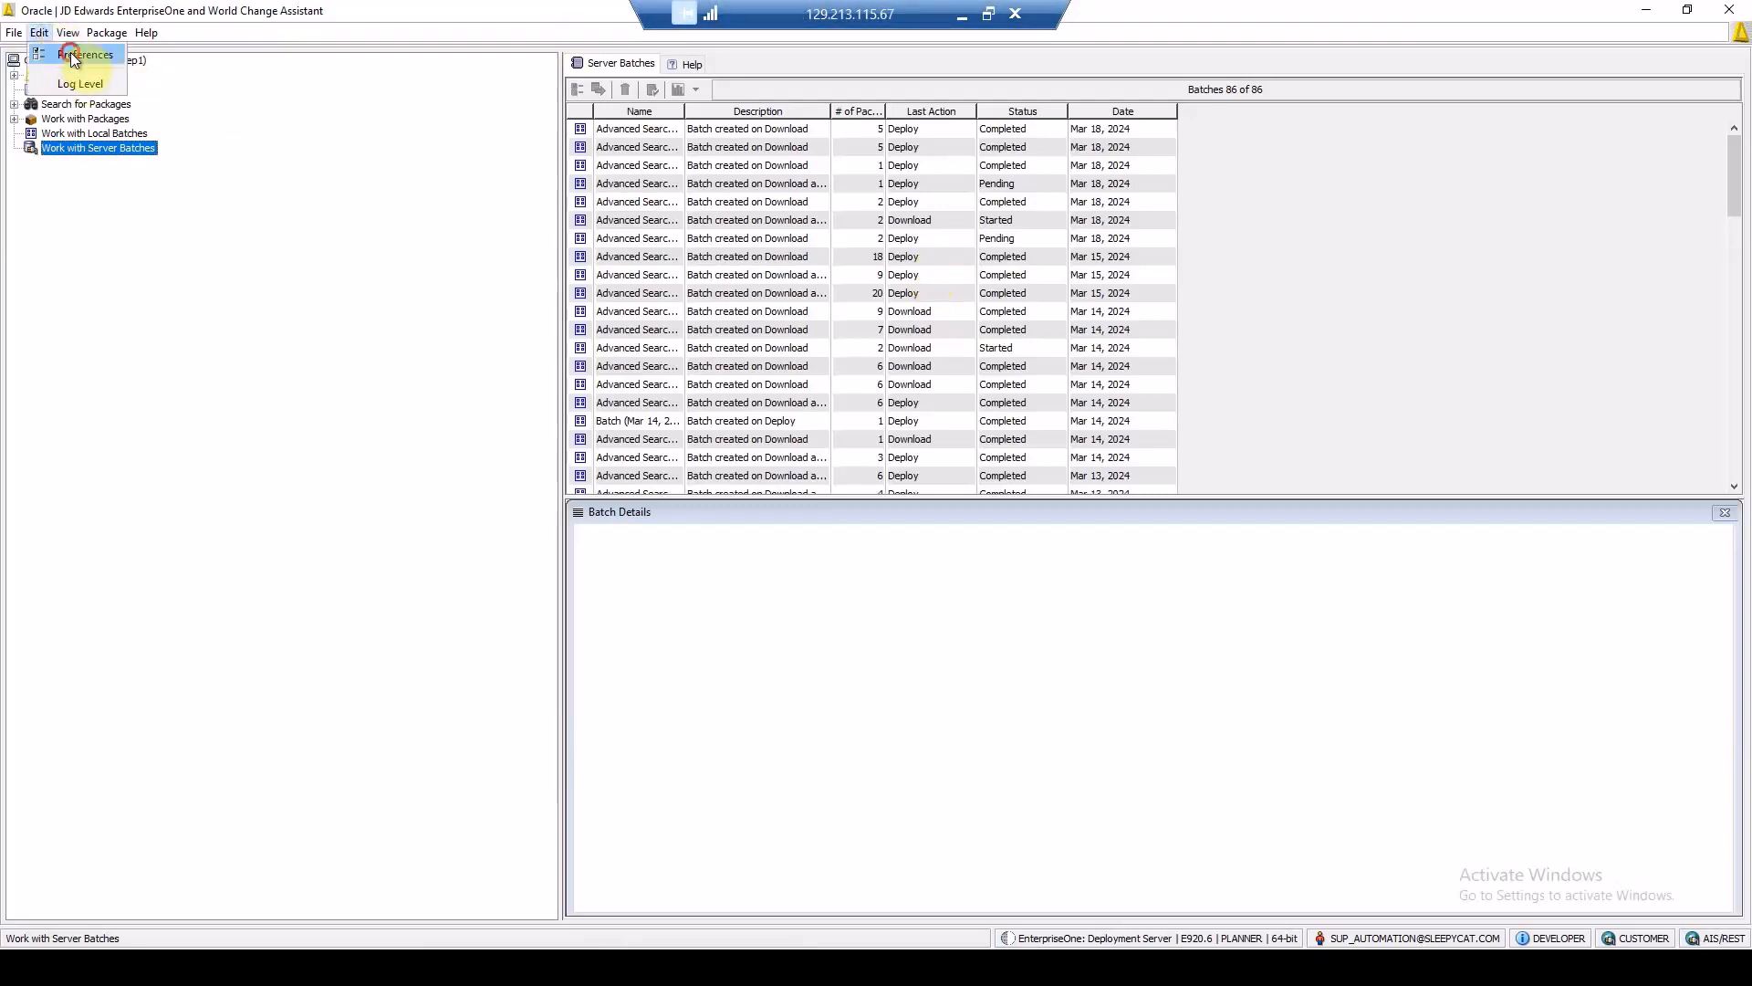
left_click(75, 55)
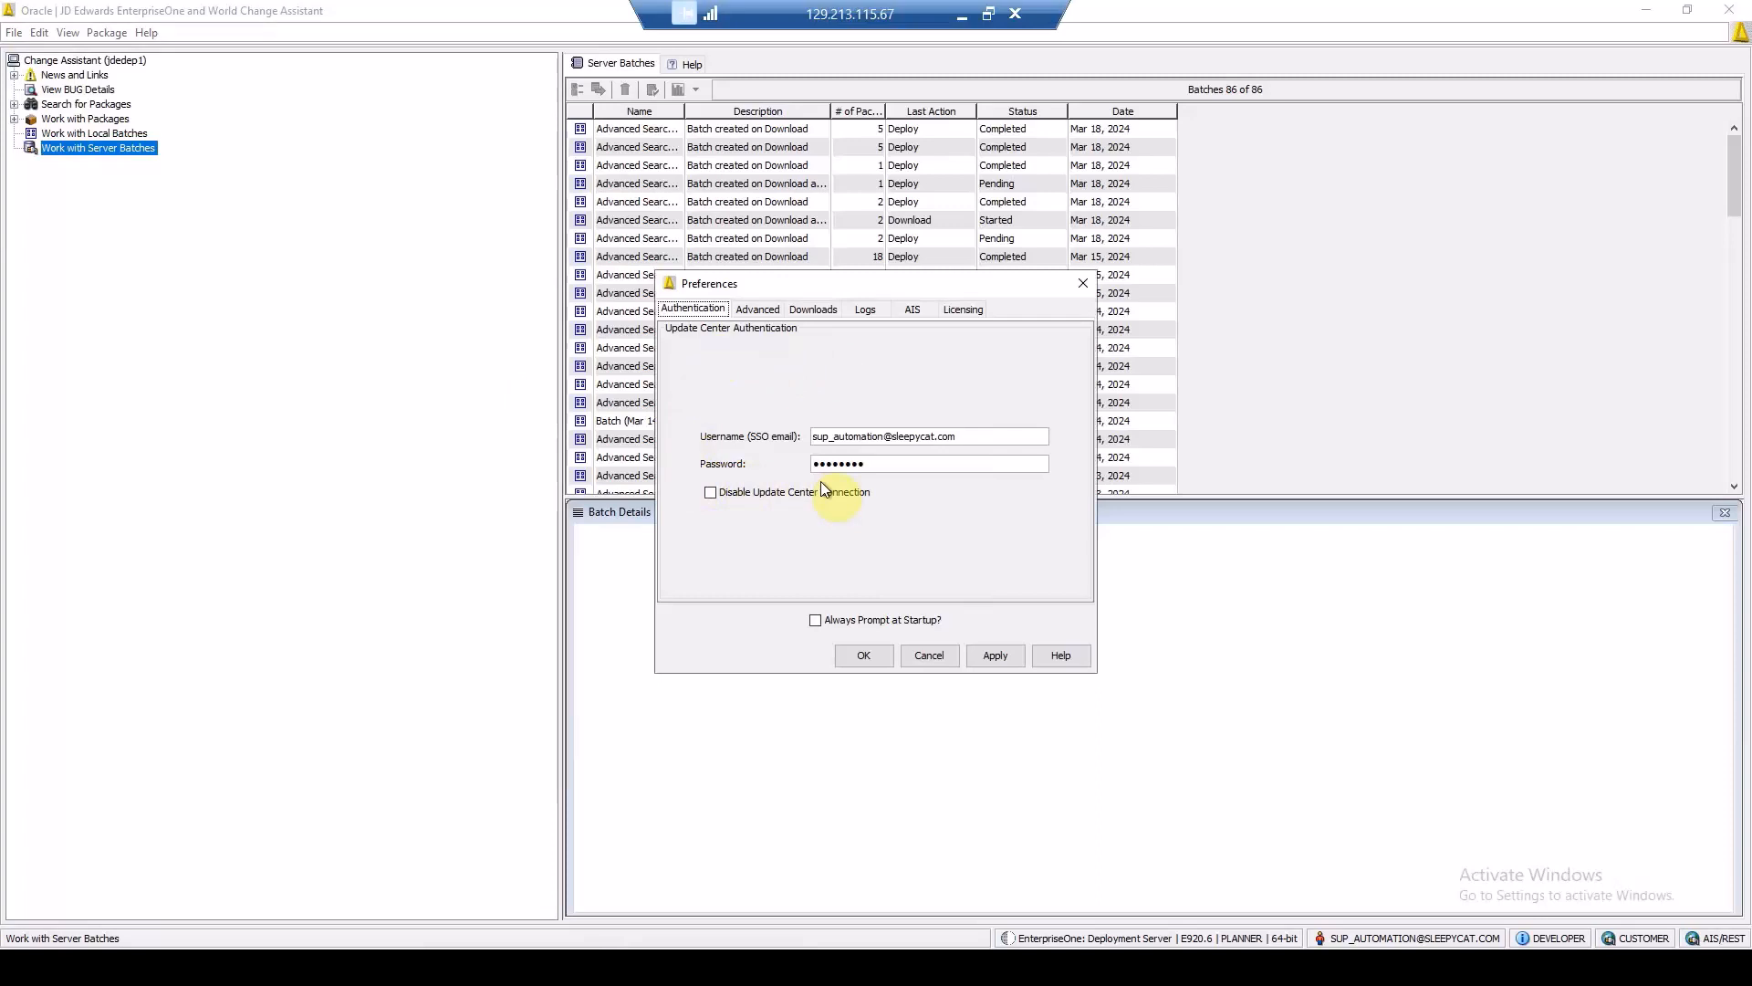
left_click(912, 310)
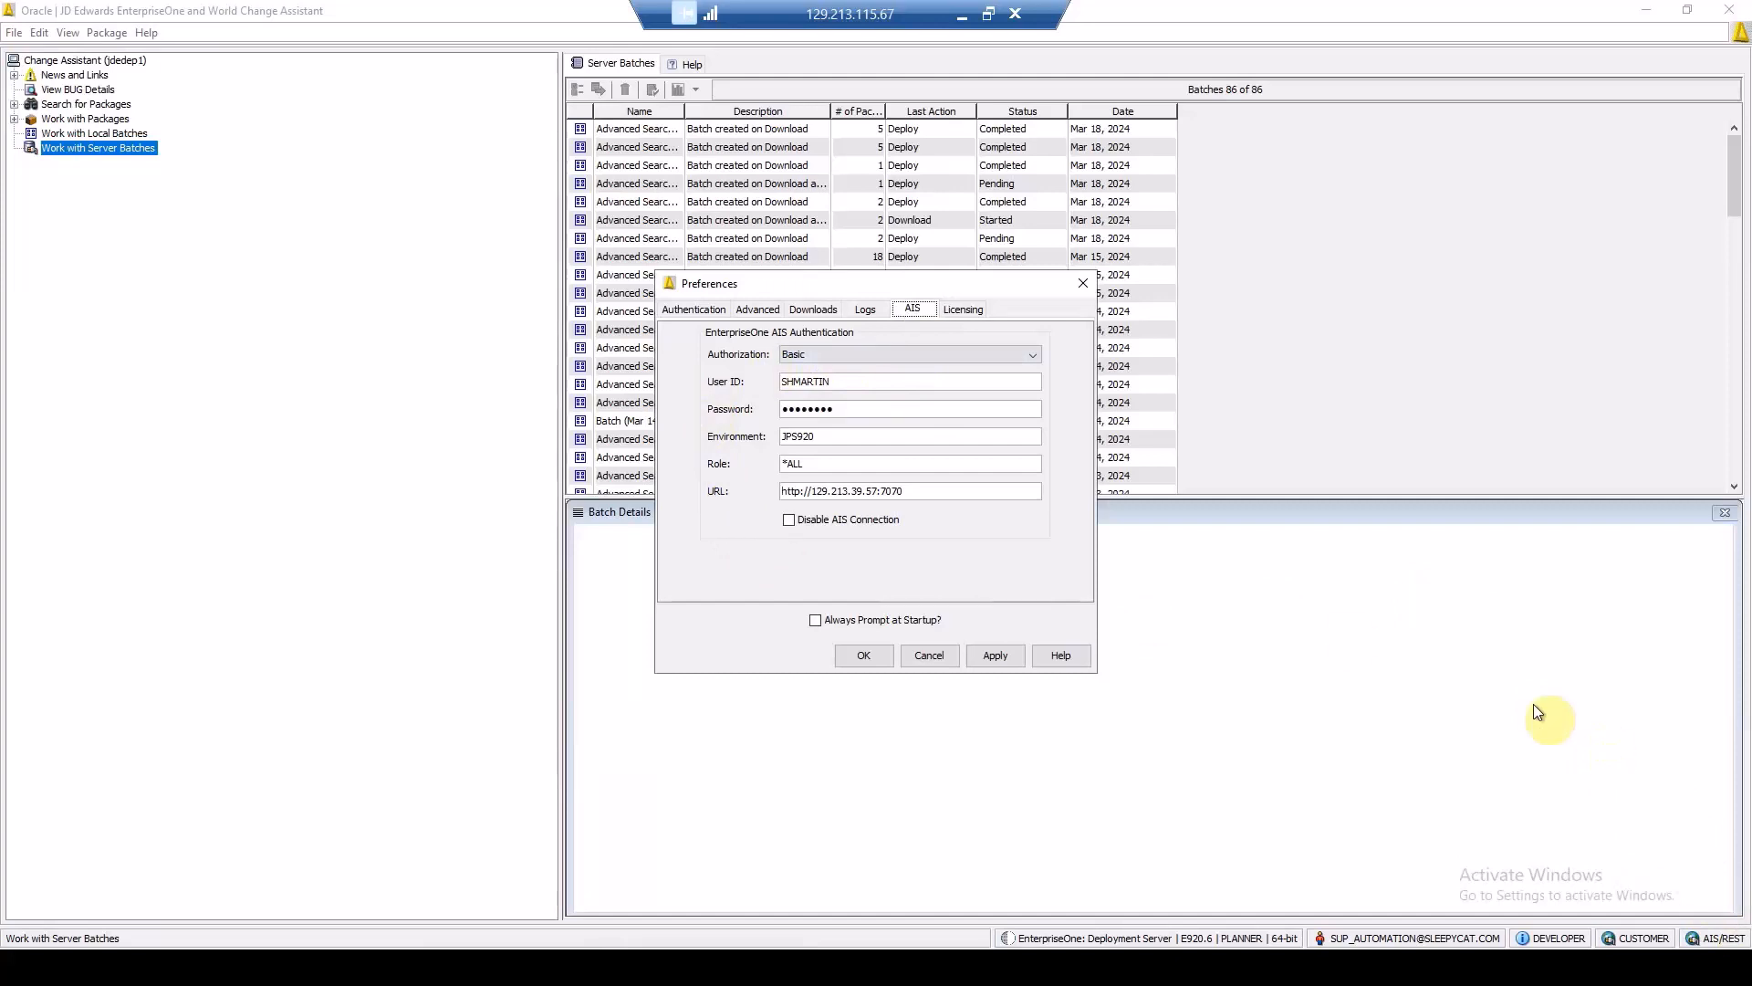
left_click(863, 656)
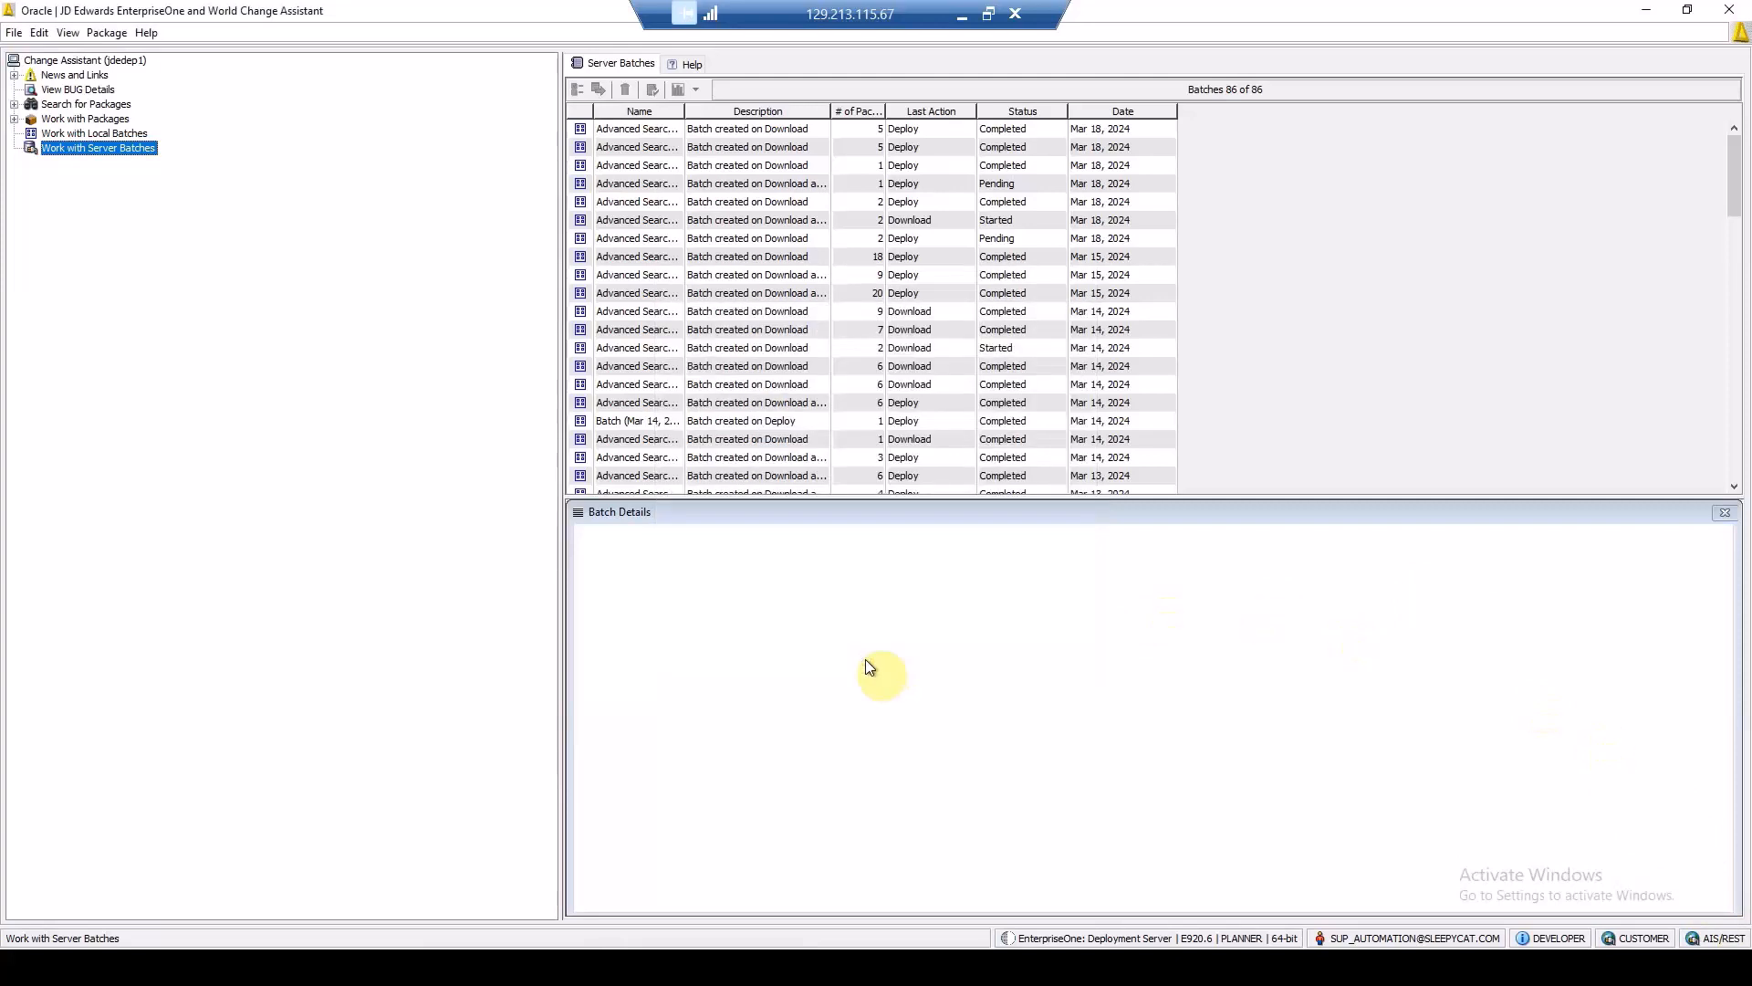
Step: Search for packages of type EnterpriseOne User Defined Objects, release 9.2, with target environment PS920
left_click(76, 104)
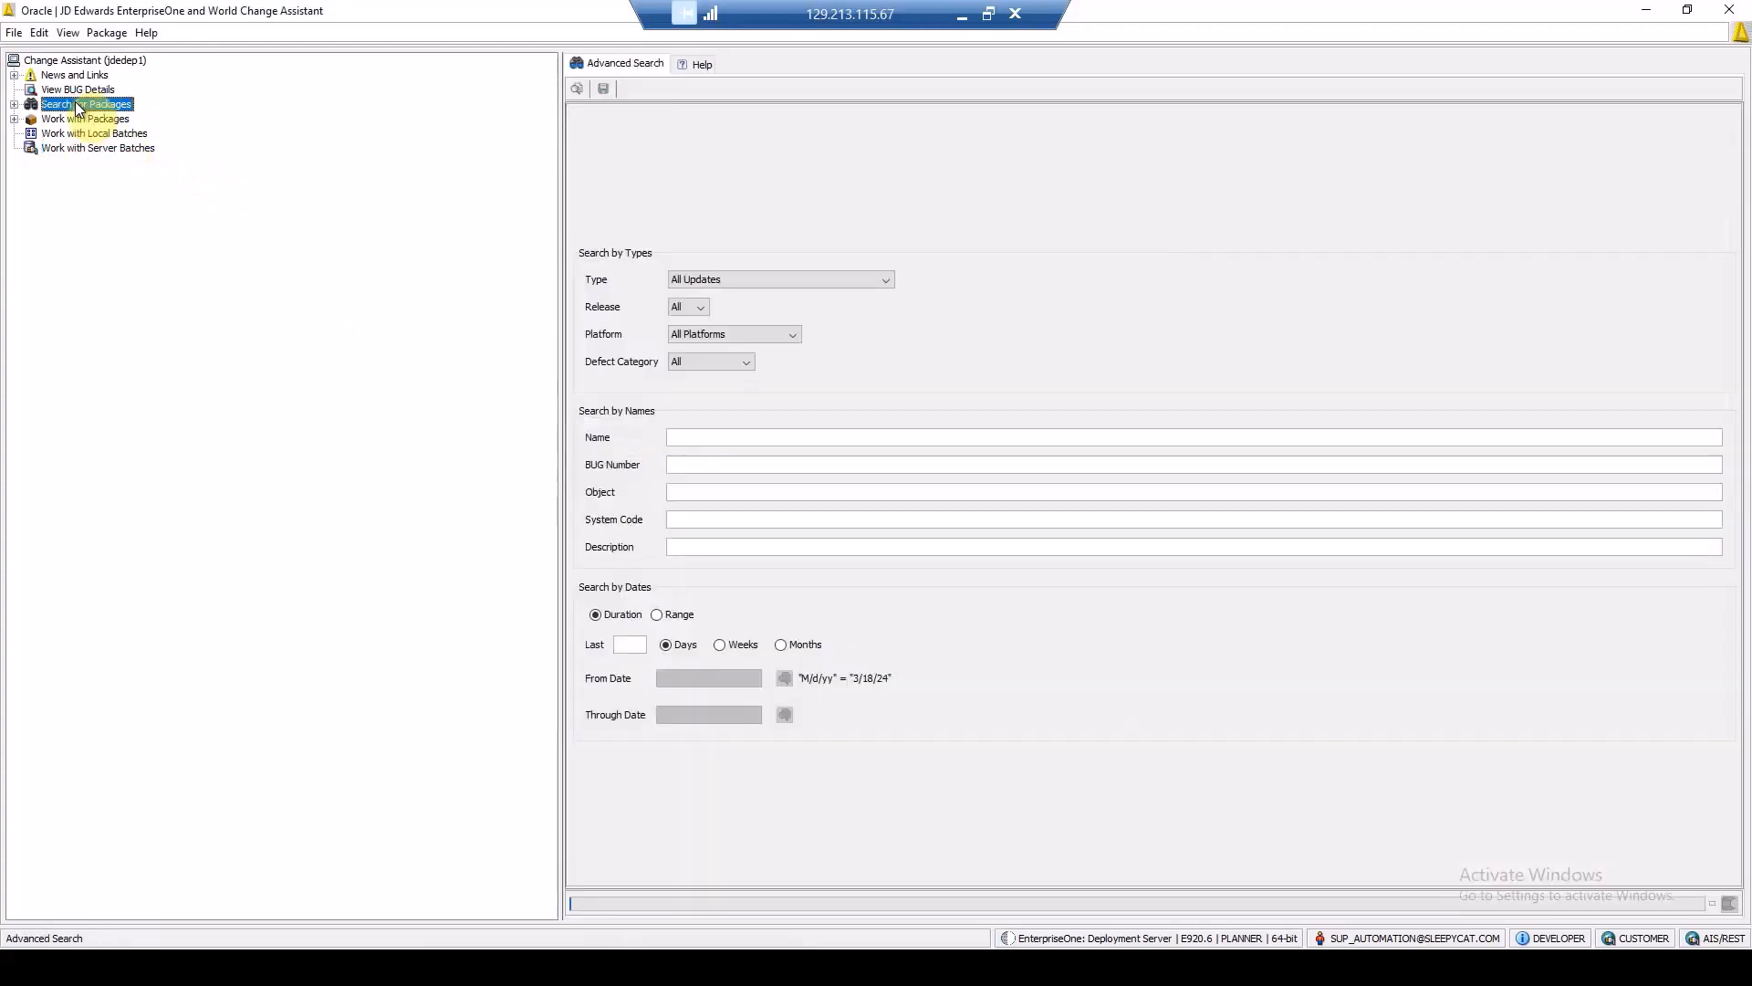
left_click(887, 280)
left_click_drag(891, 336, 894, 375)
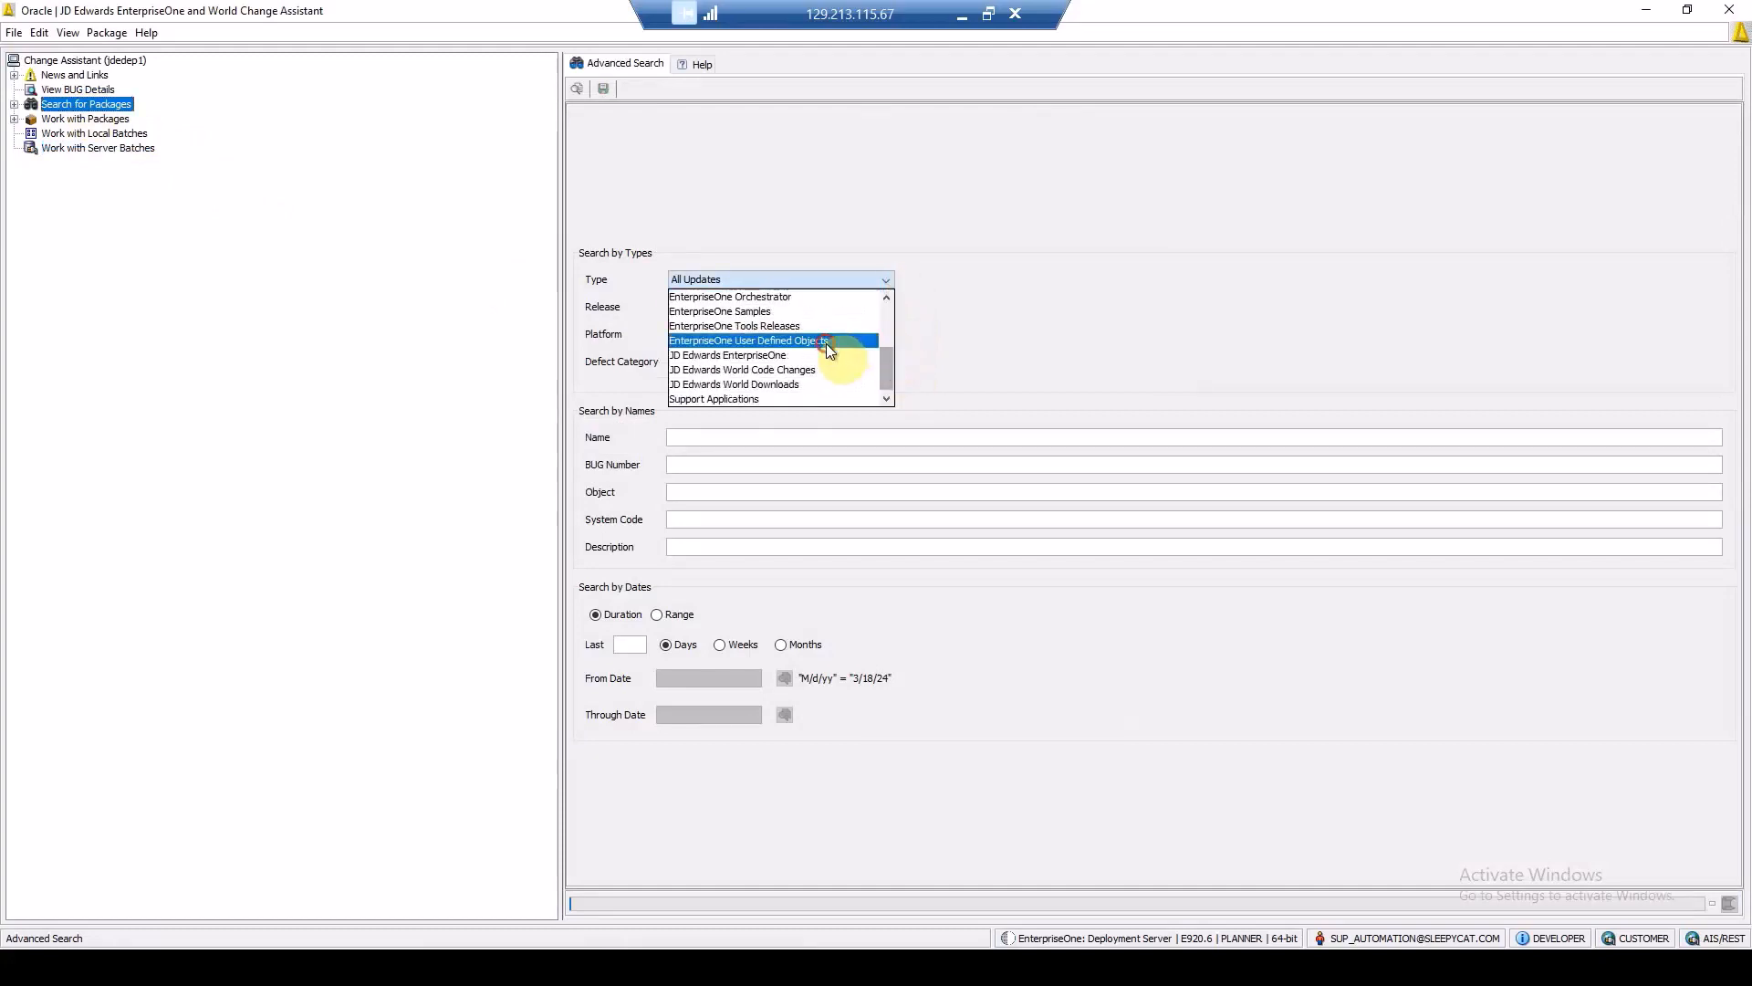
left_click(825, 341)
left_click(763, 298)
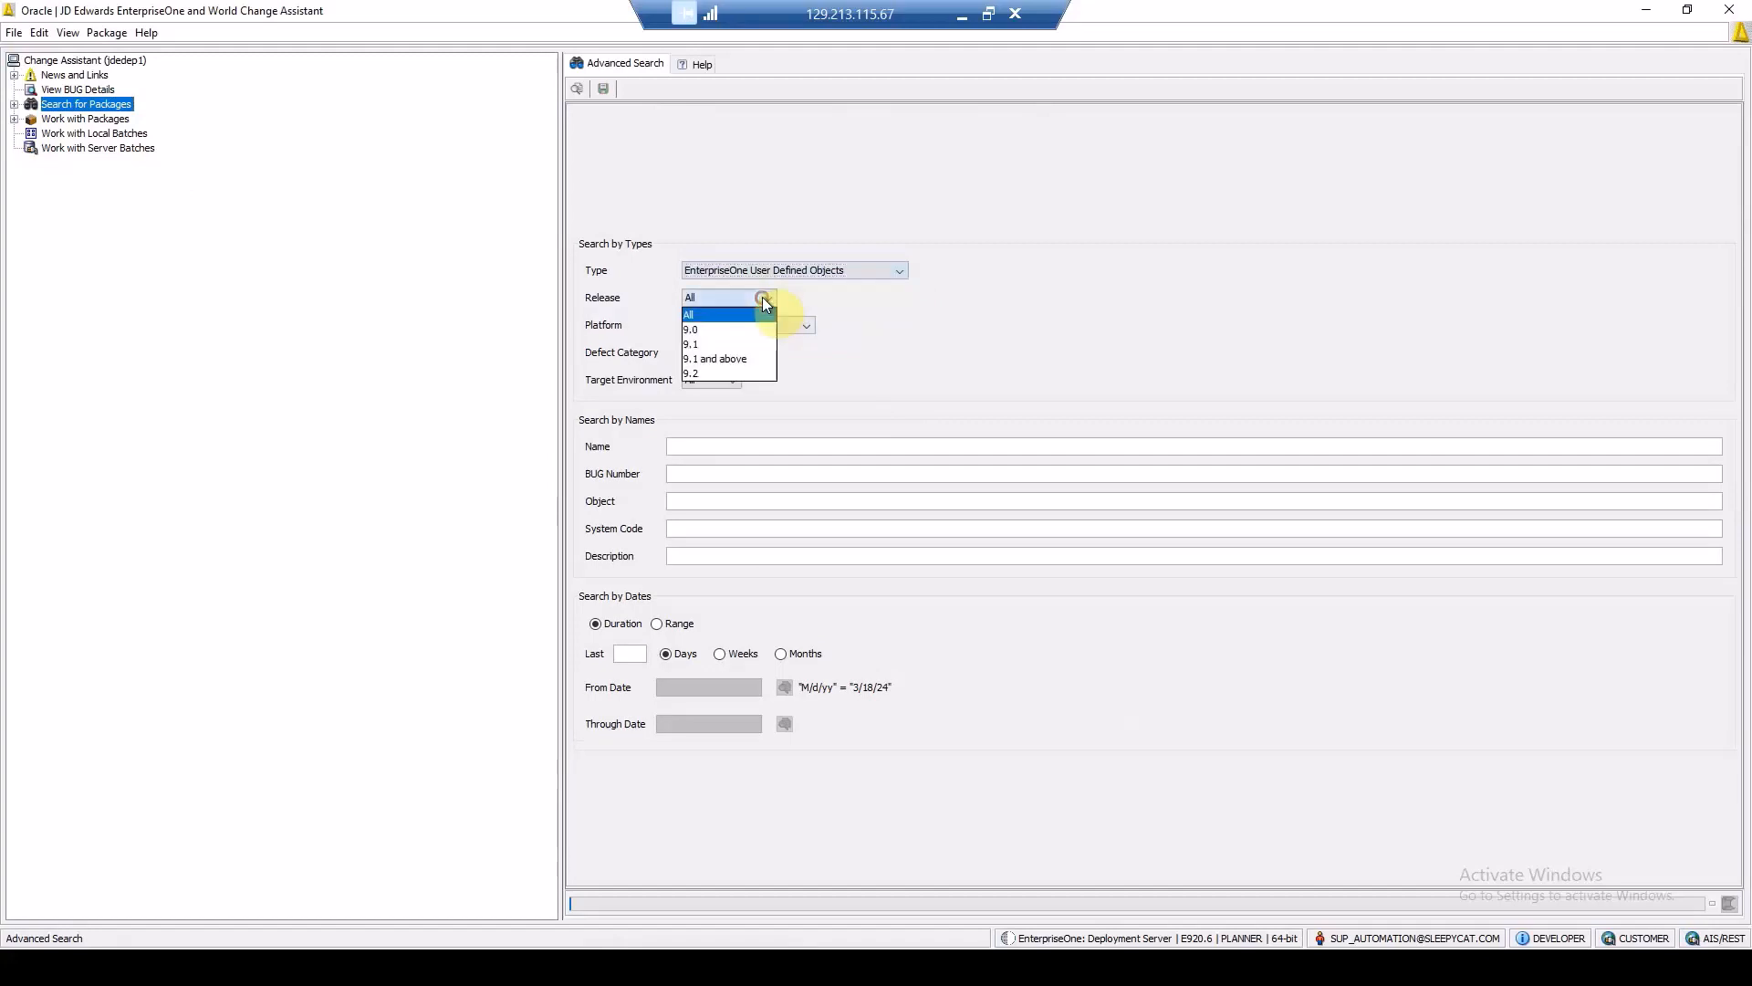
left_click(714, 370)
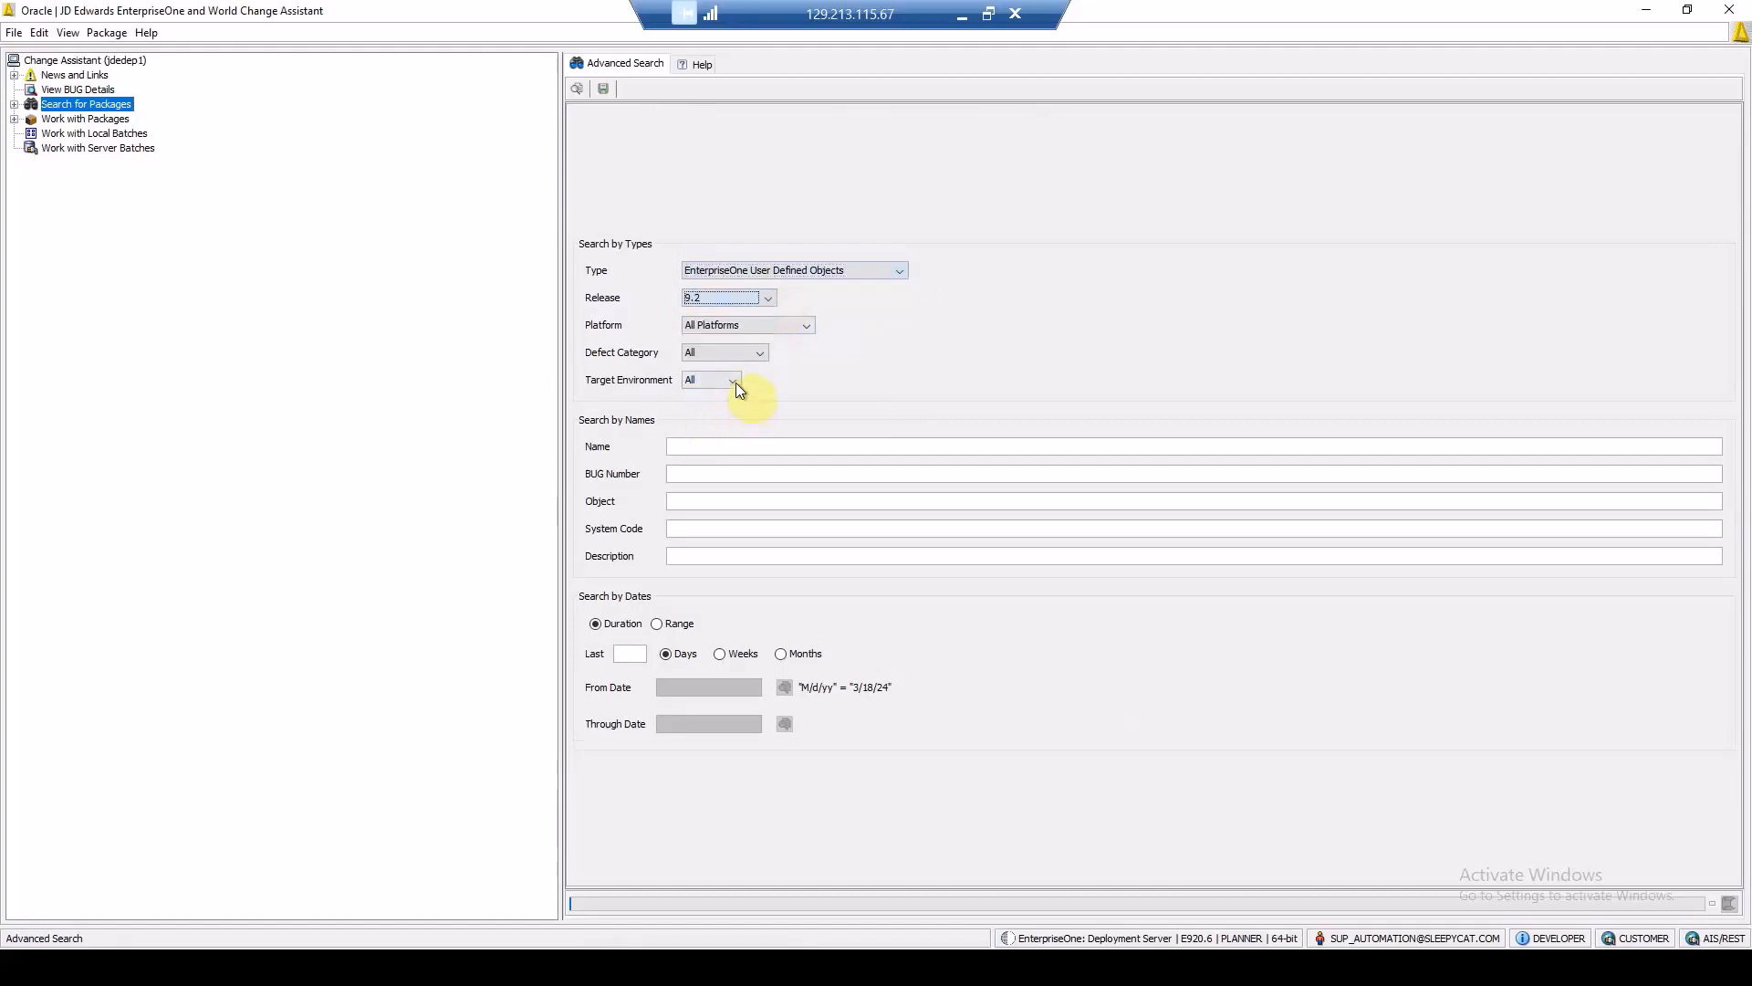
left_click(736, 382)
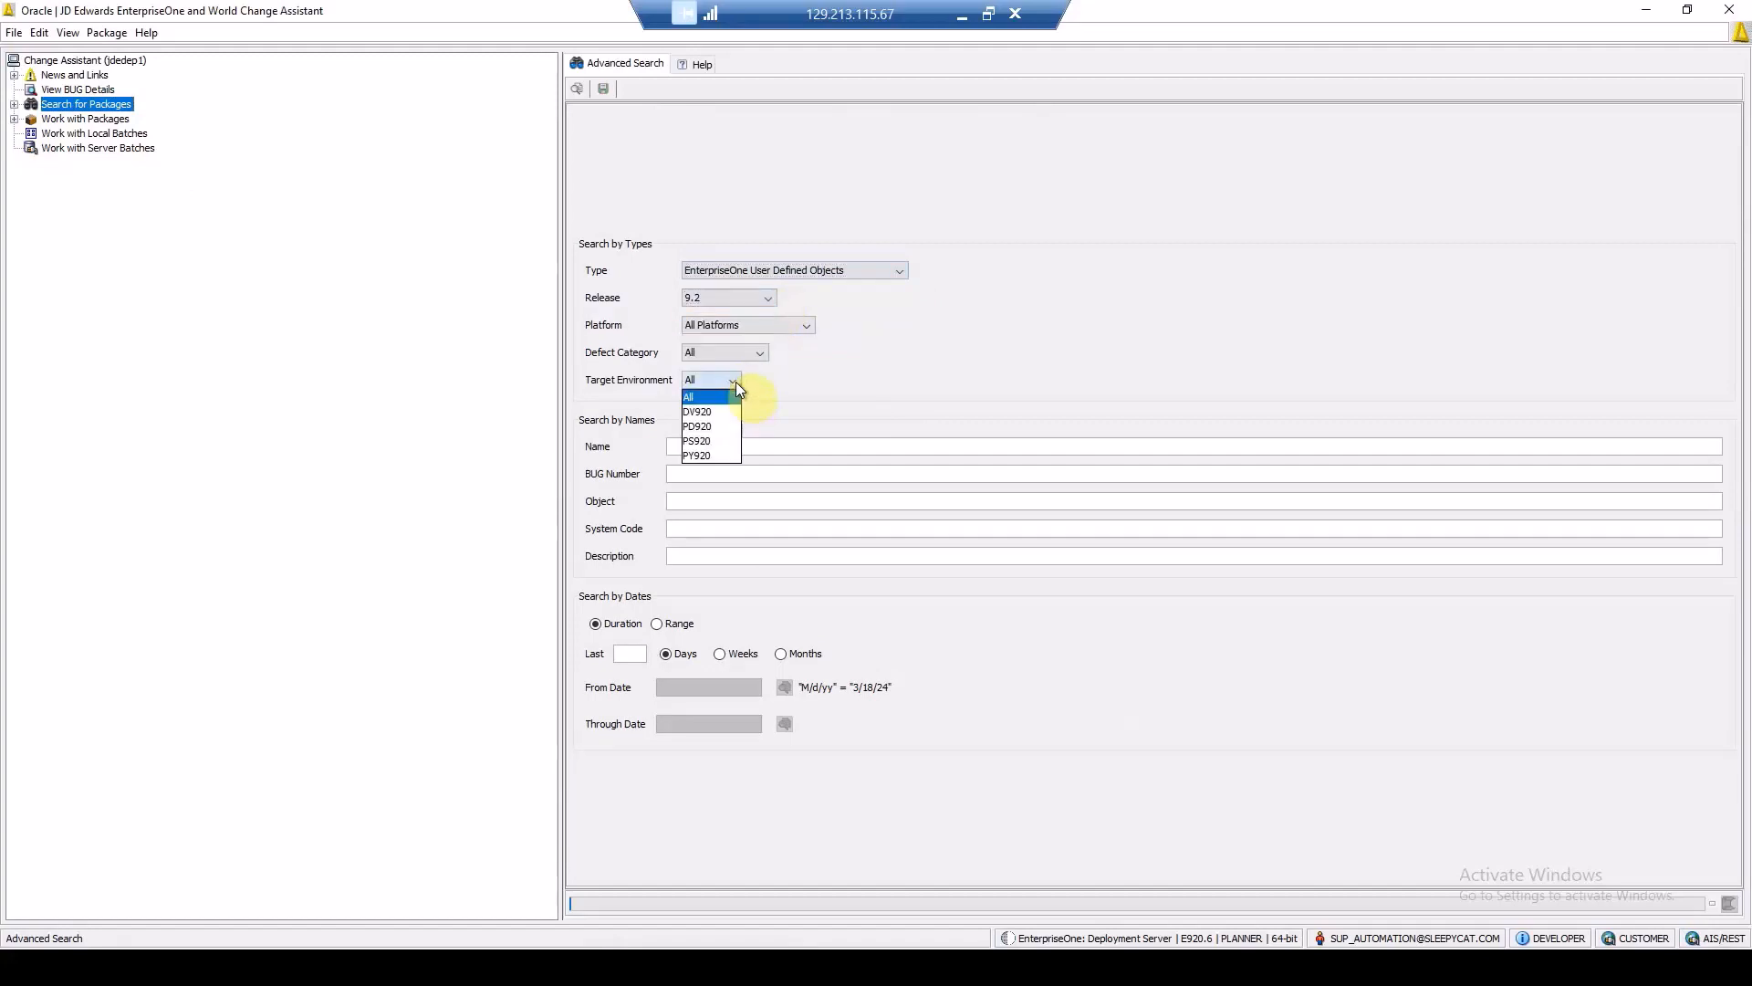
left_click(721, 442)
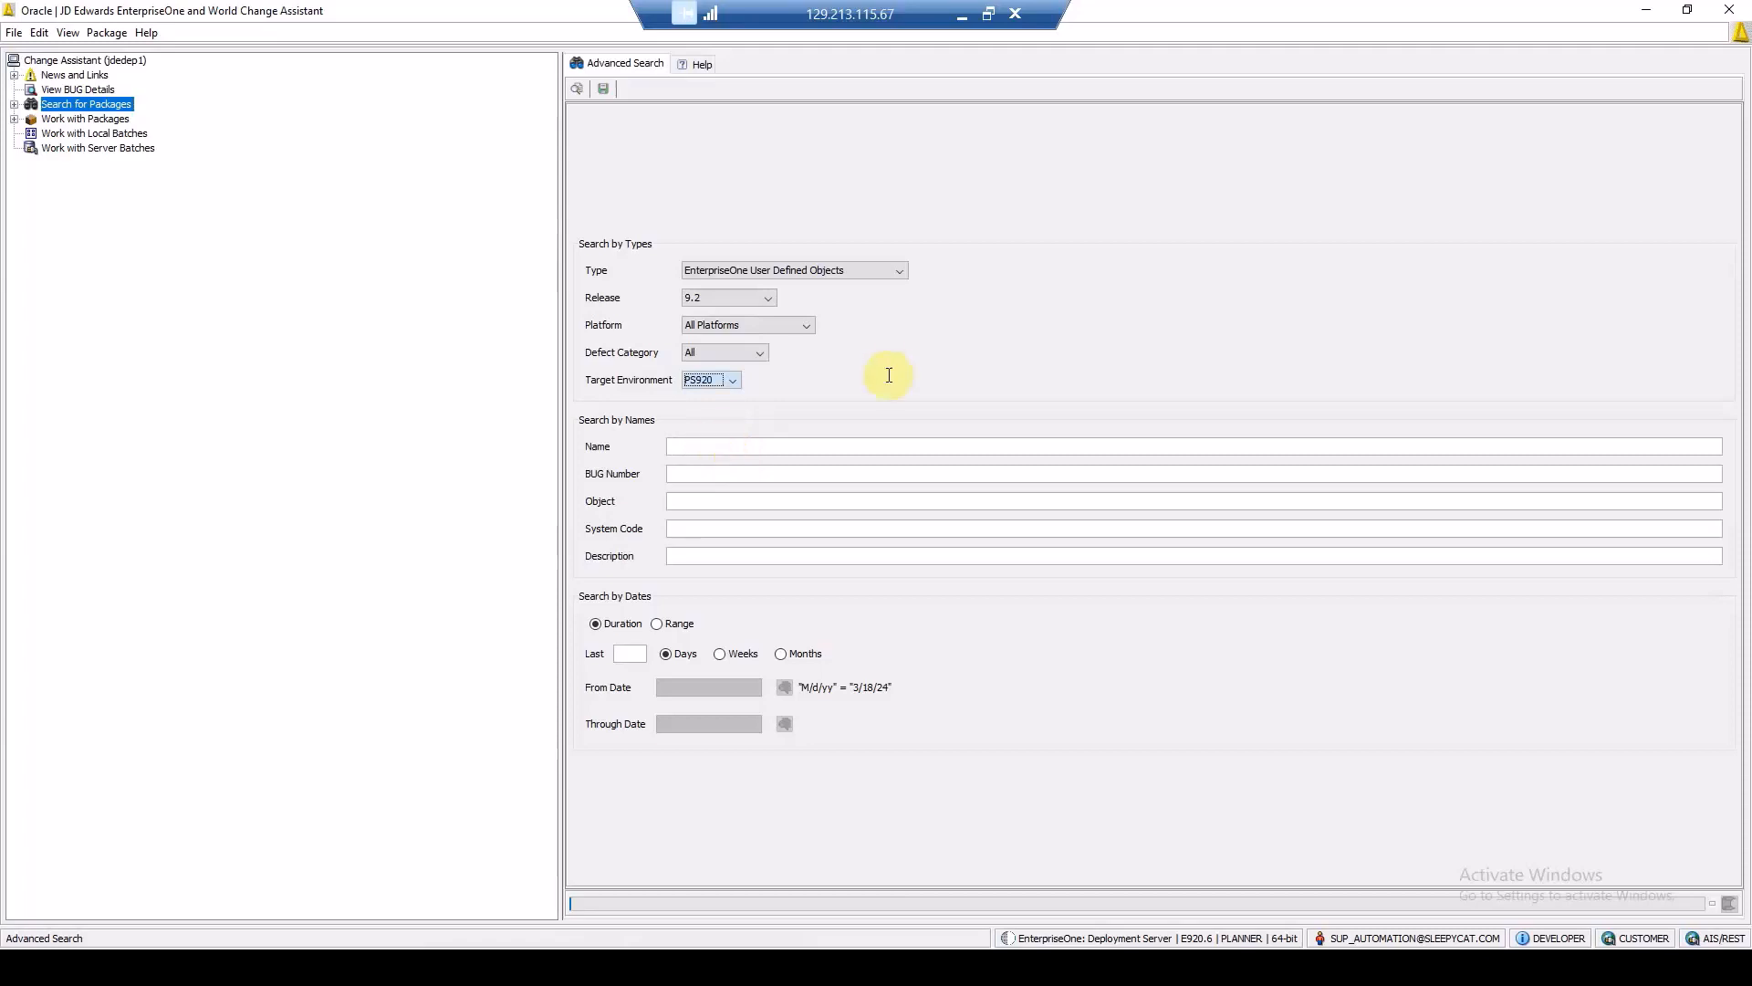
left_click(573, 91)
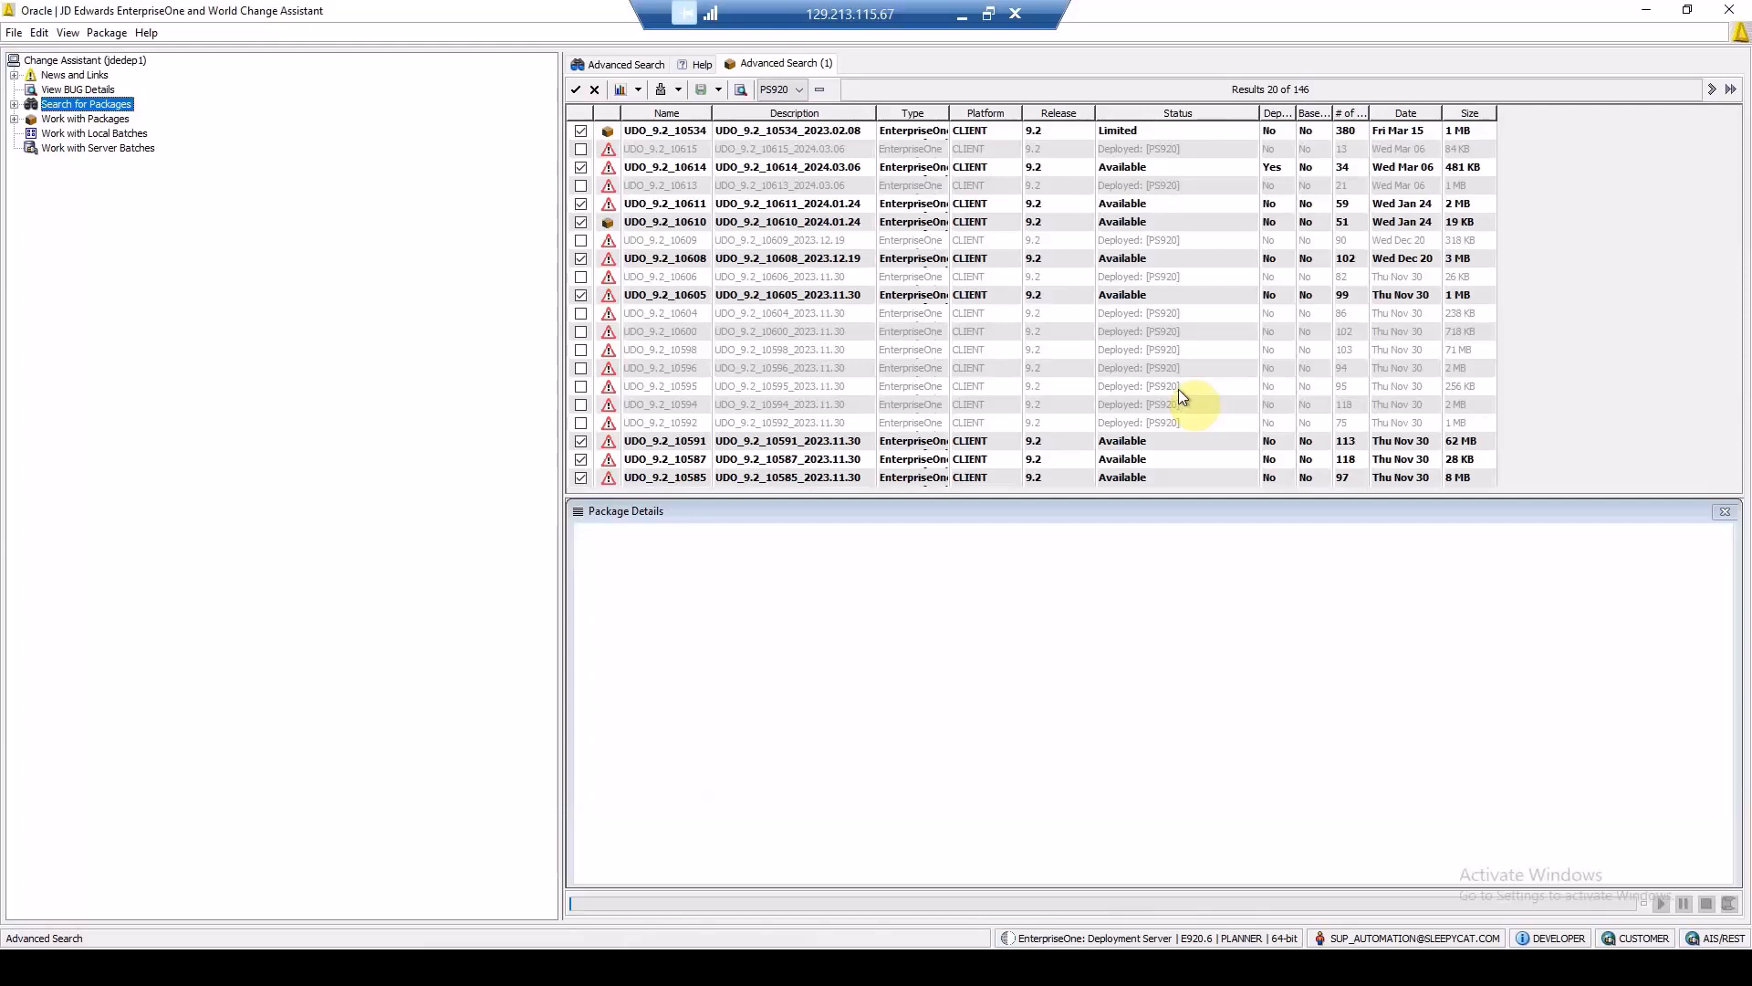
Step: Clear the package selection, select only UDO_9.2_10614, and expand its dependency tree under JN20721
left_click(594, 90)
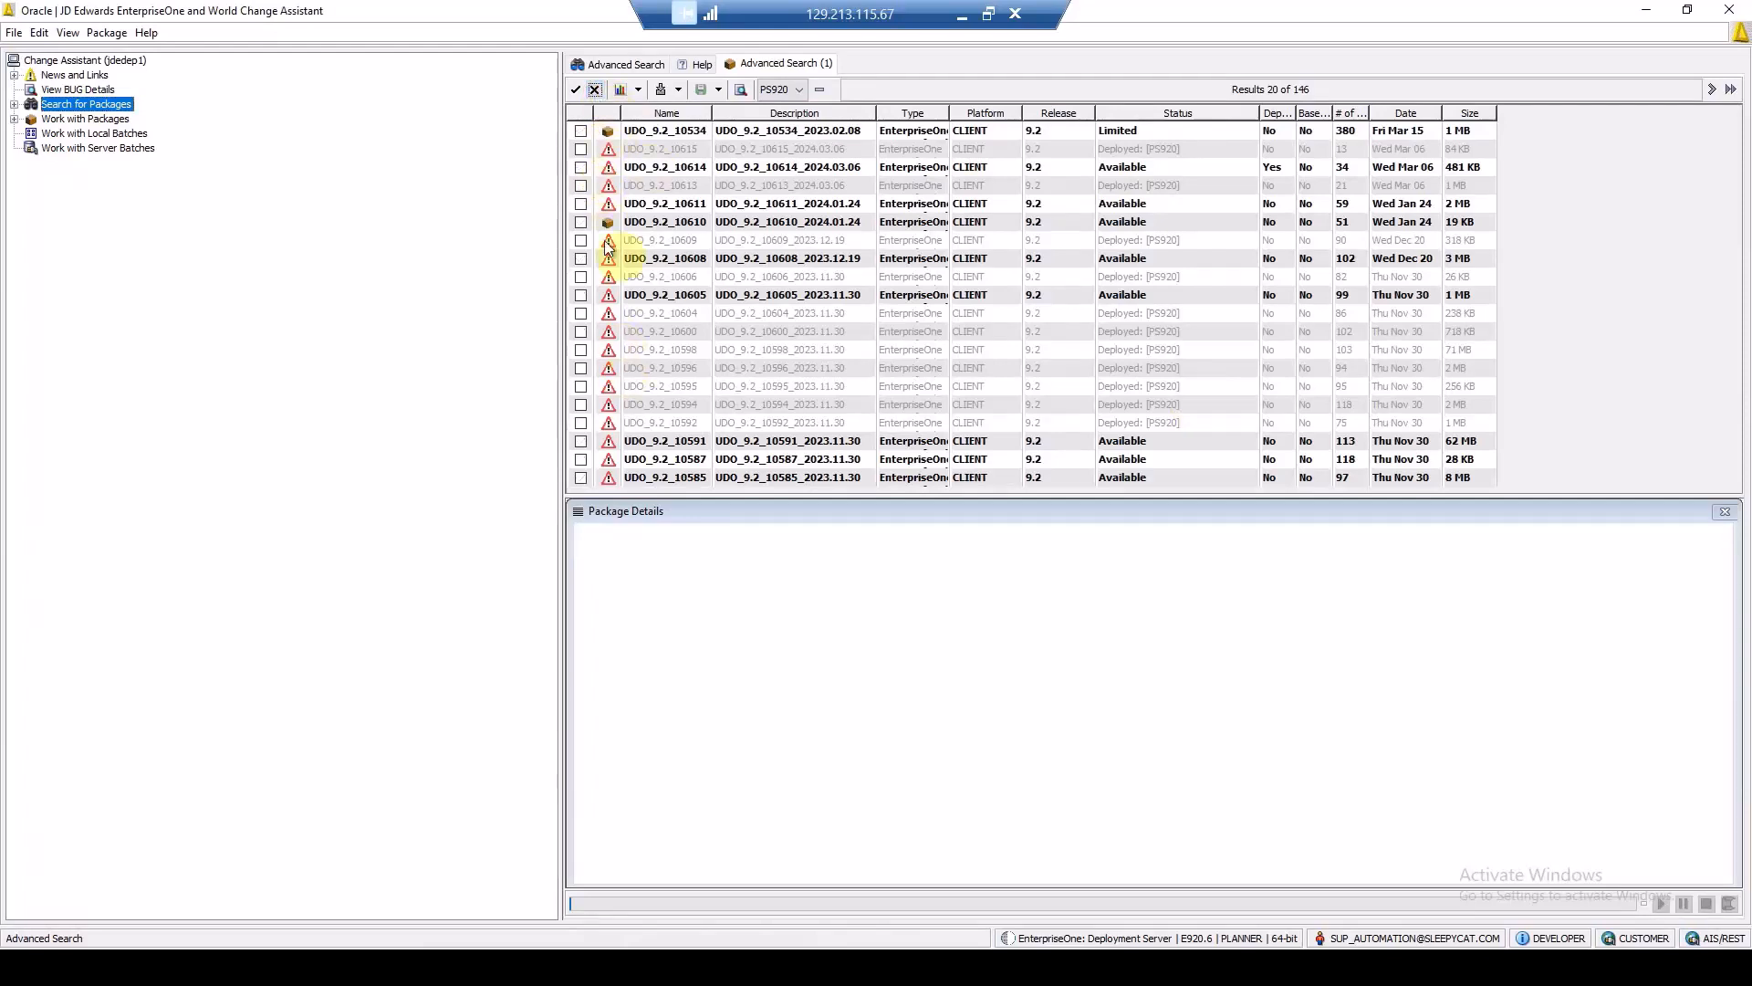
left_click(581, 169)
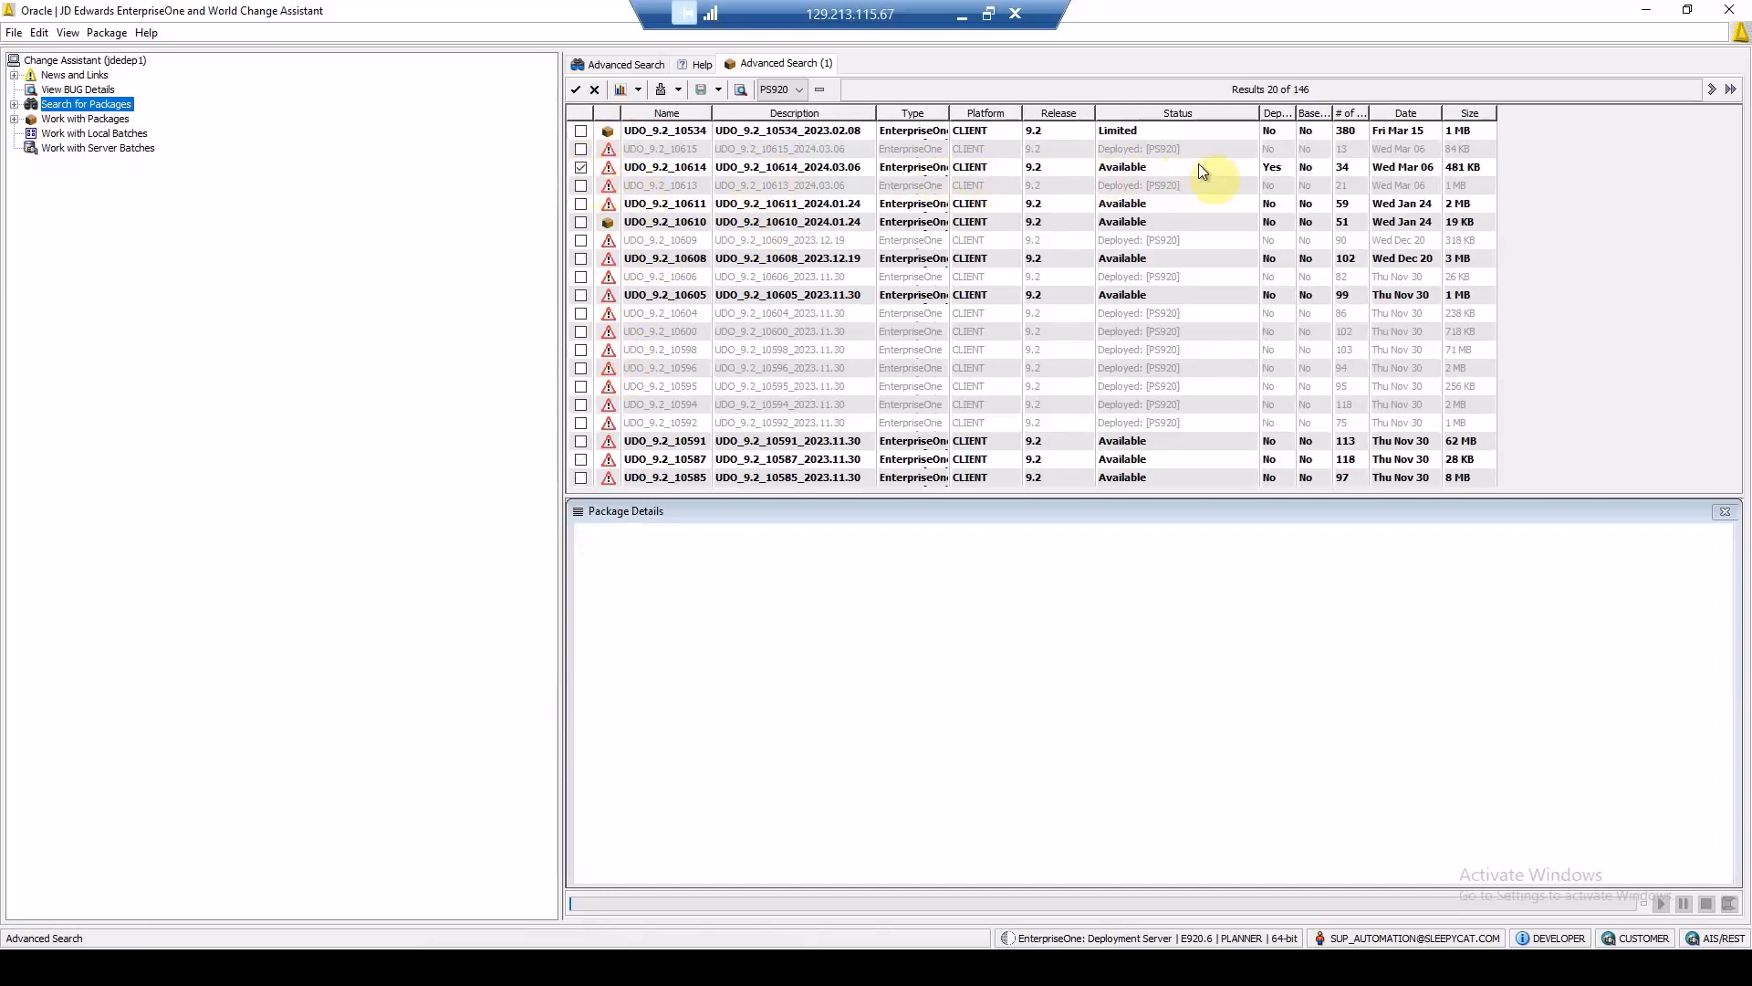
left_click(1277, 173)
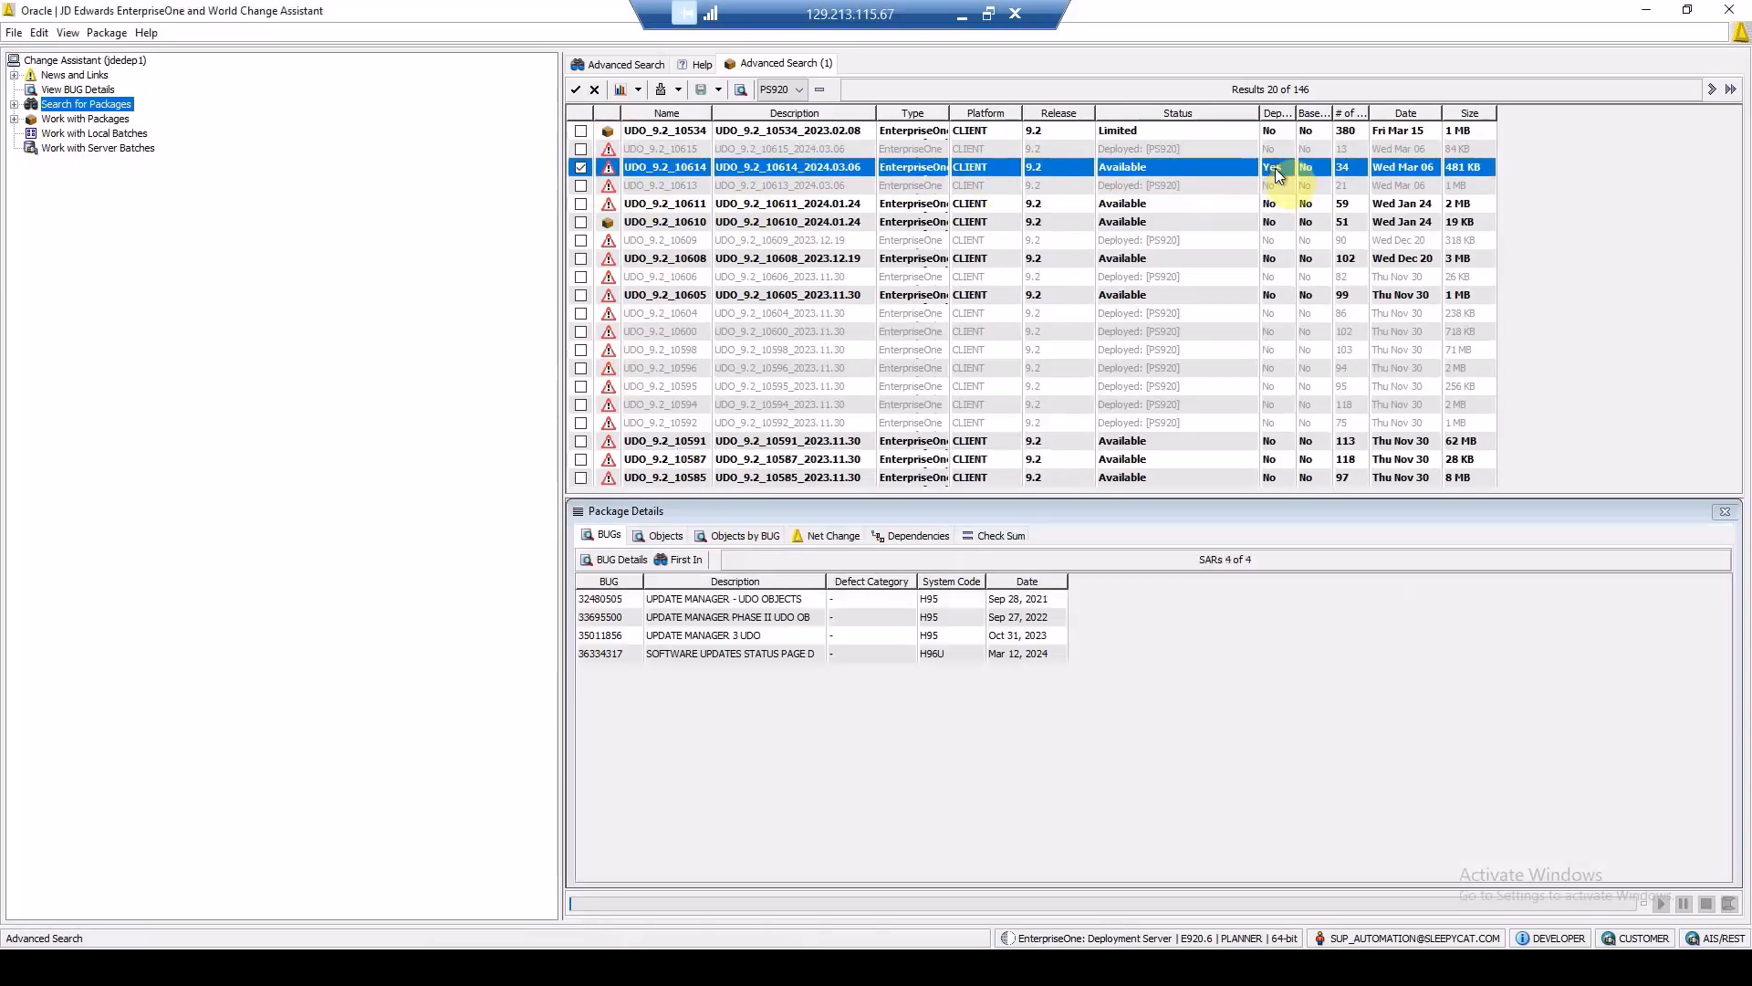
left_click(916, 536)
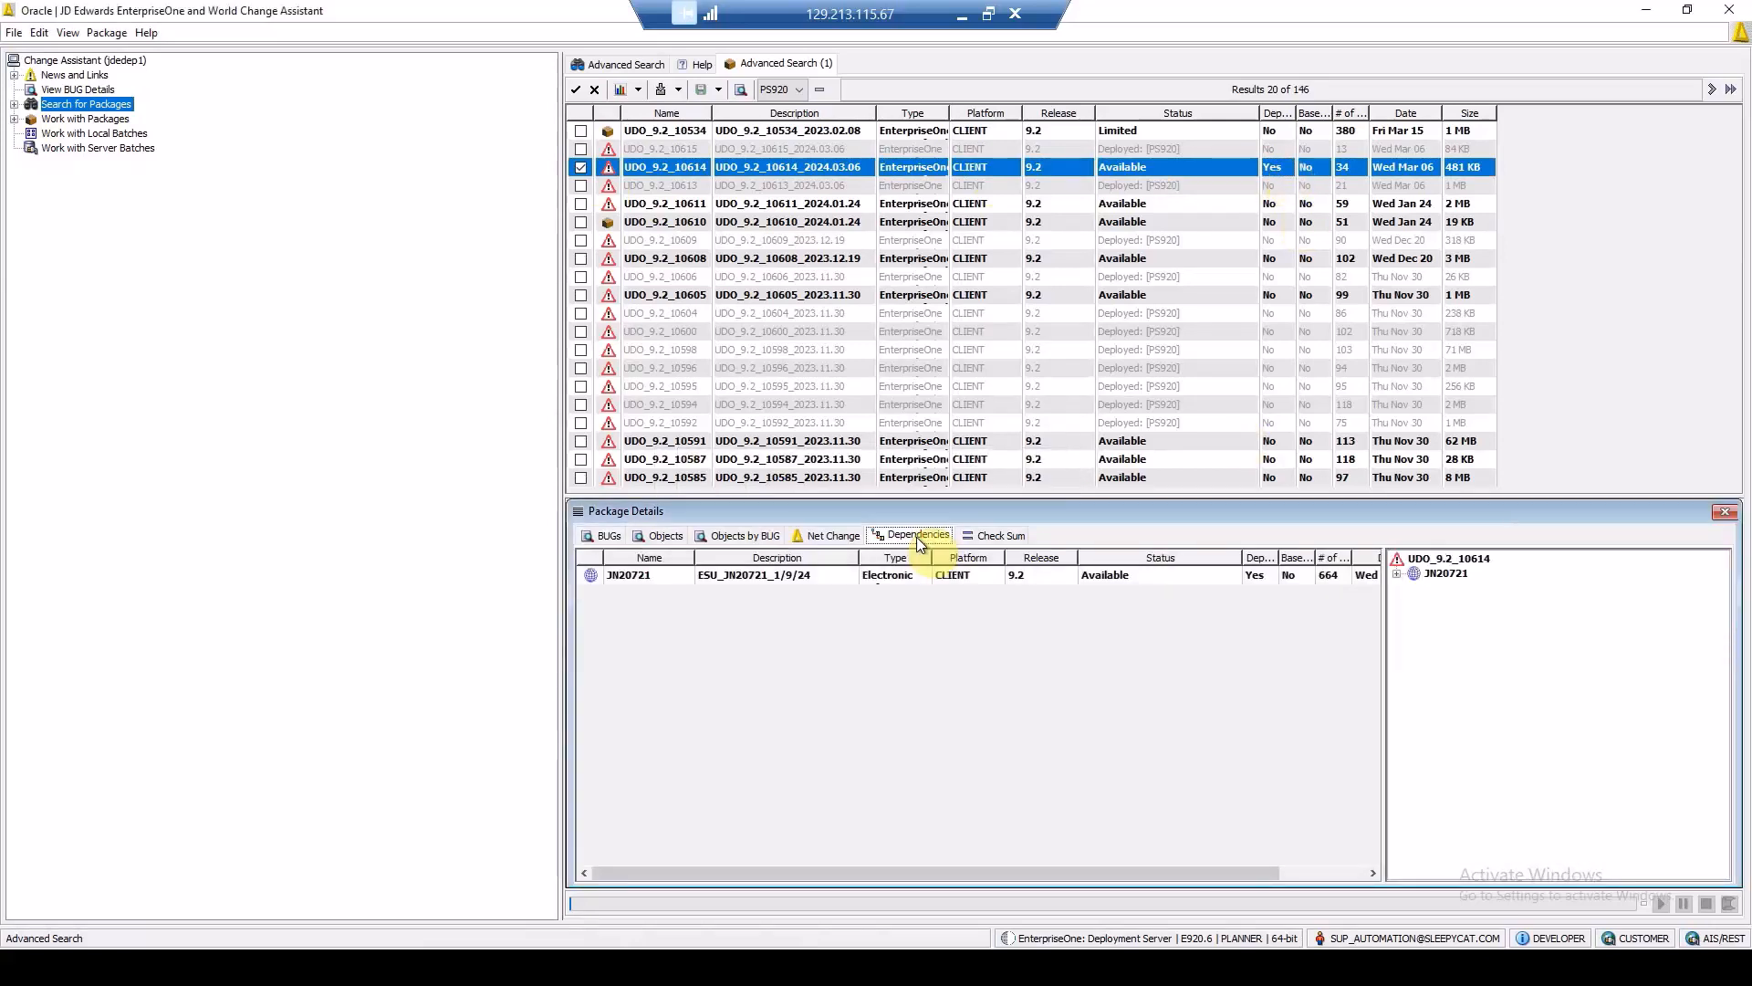
left_click(1396, 574)
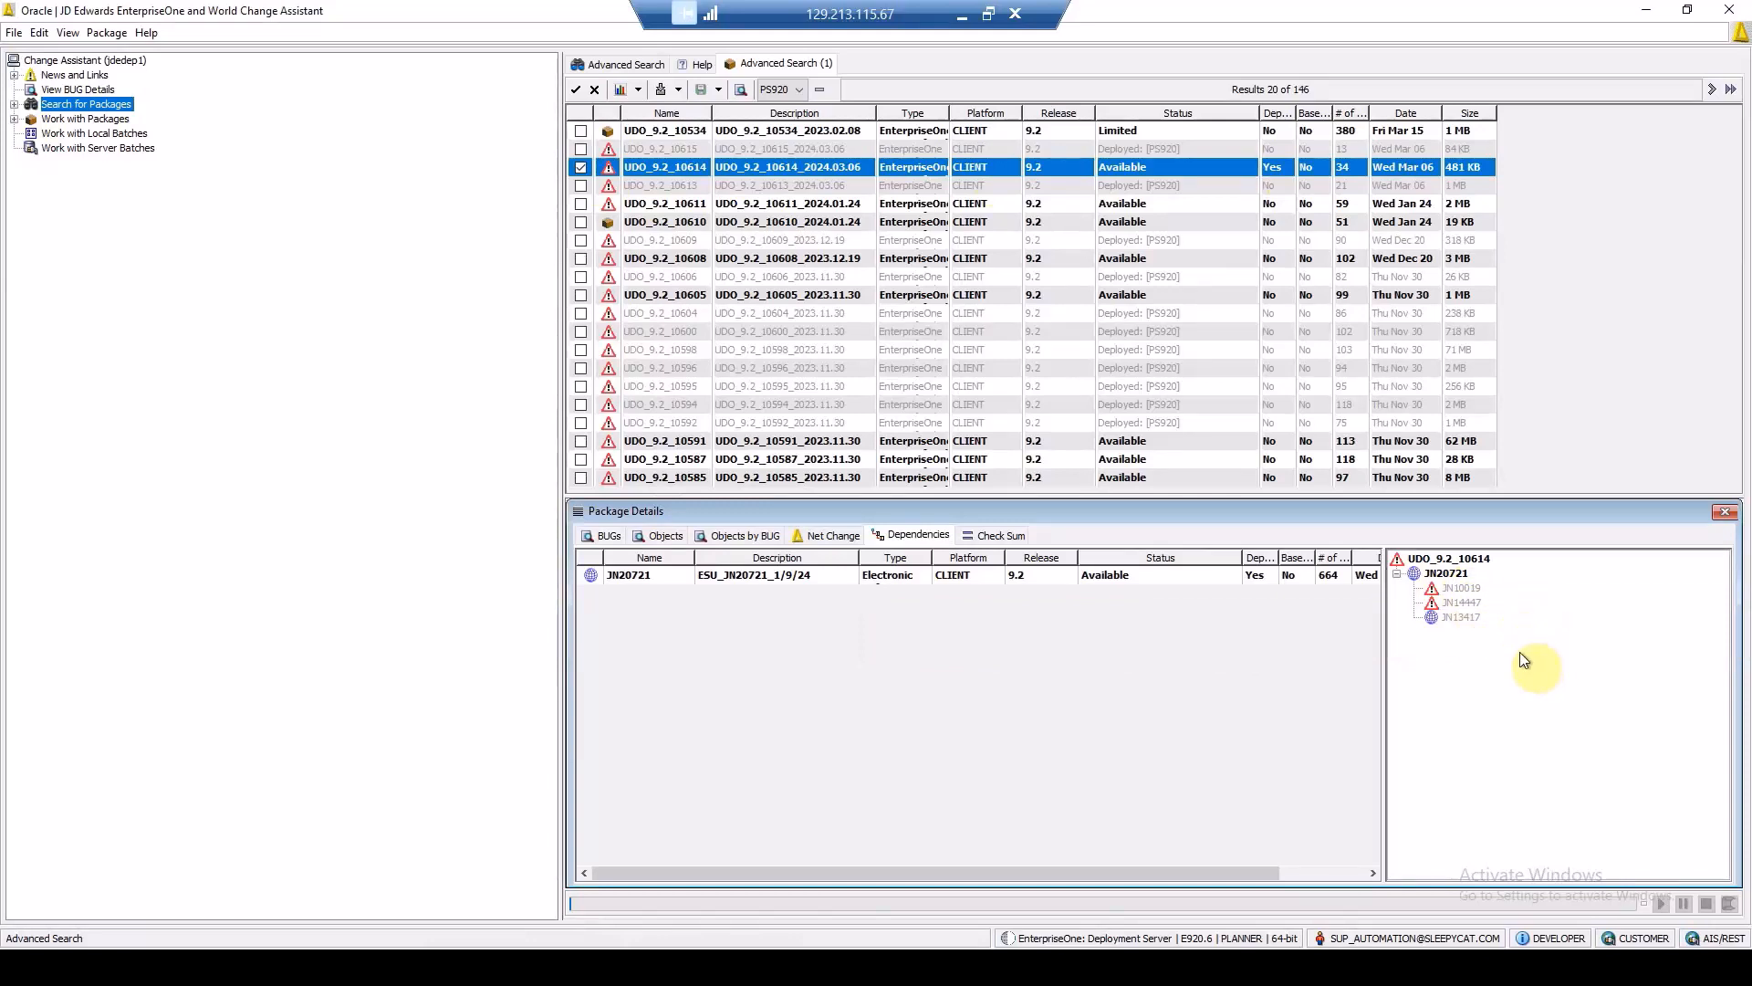
Step: Download the selected UDO package with its dependencies to C:\Change Assistant\downloads
left_click(678, 90)
mouse_move(683, 115)
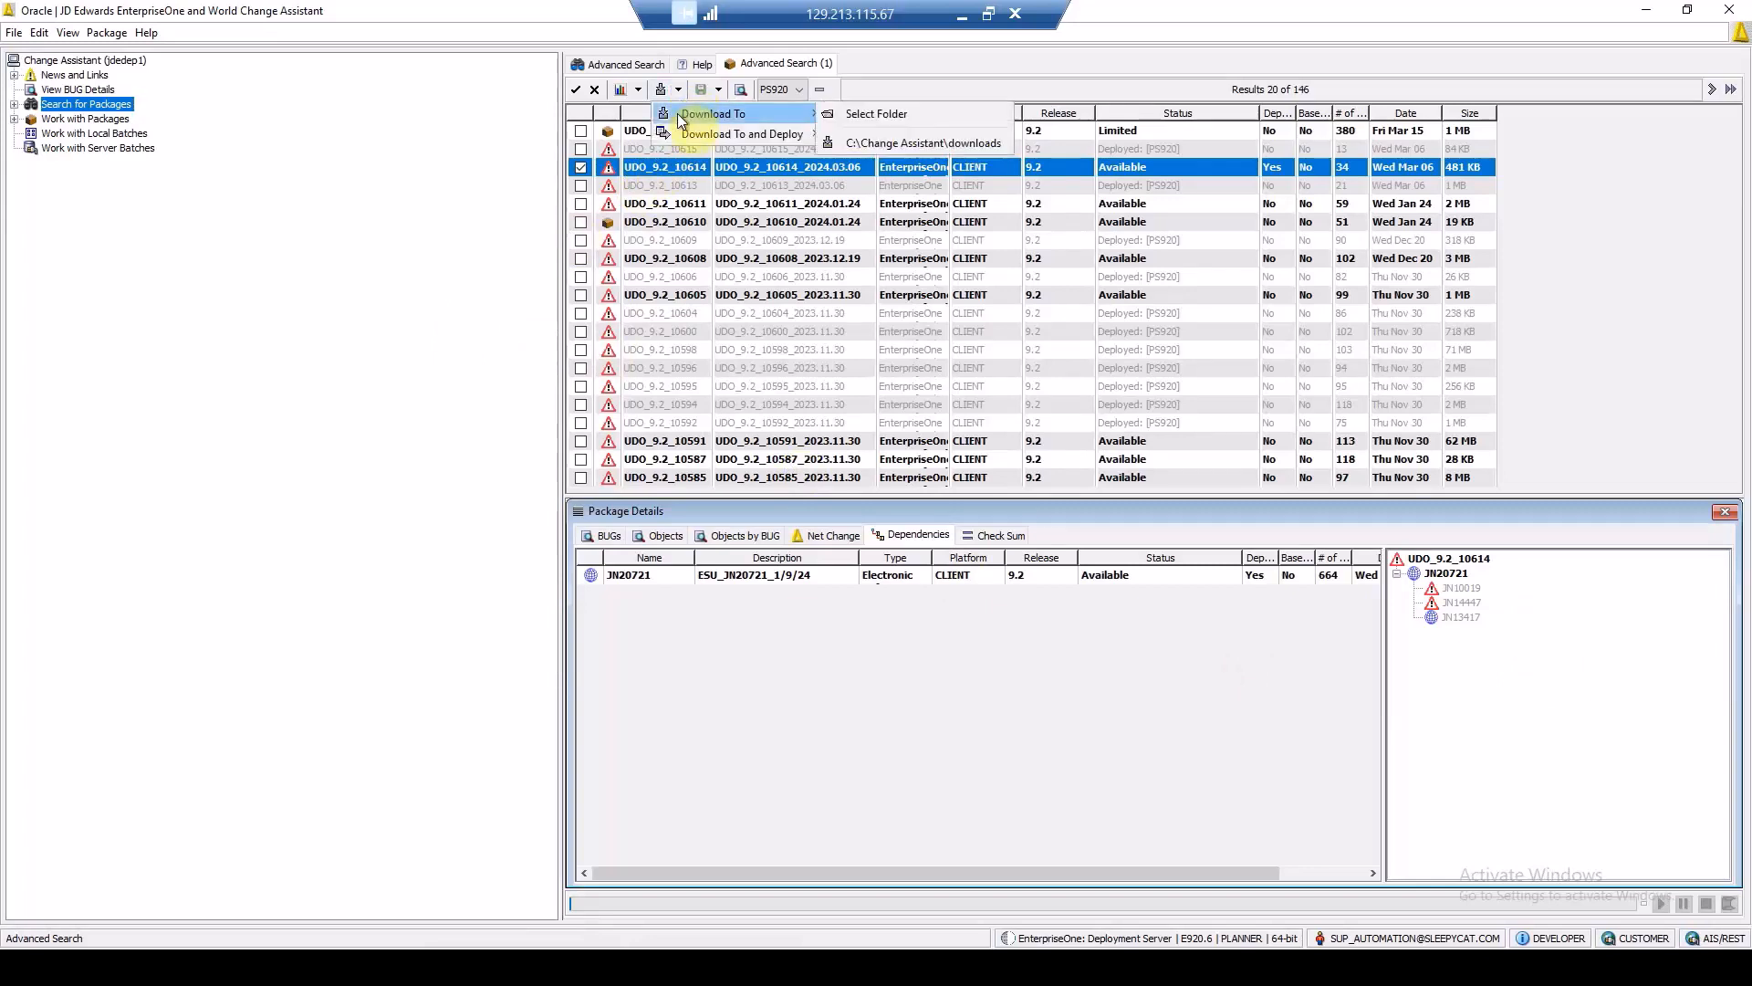
left_click(911, 143)
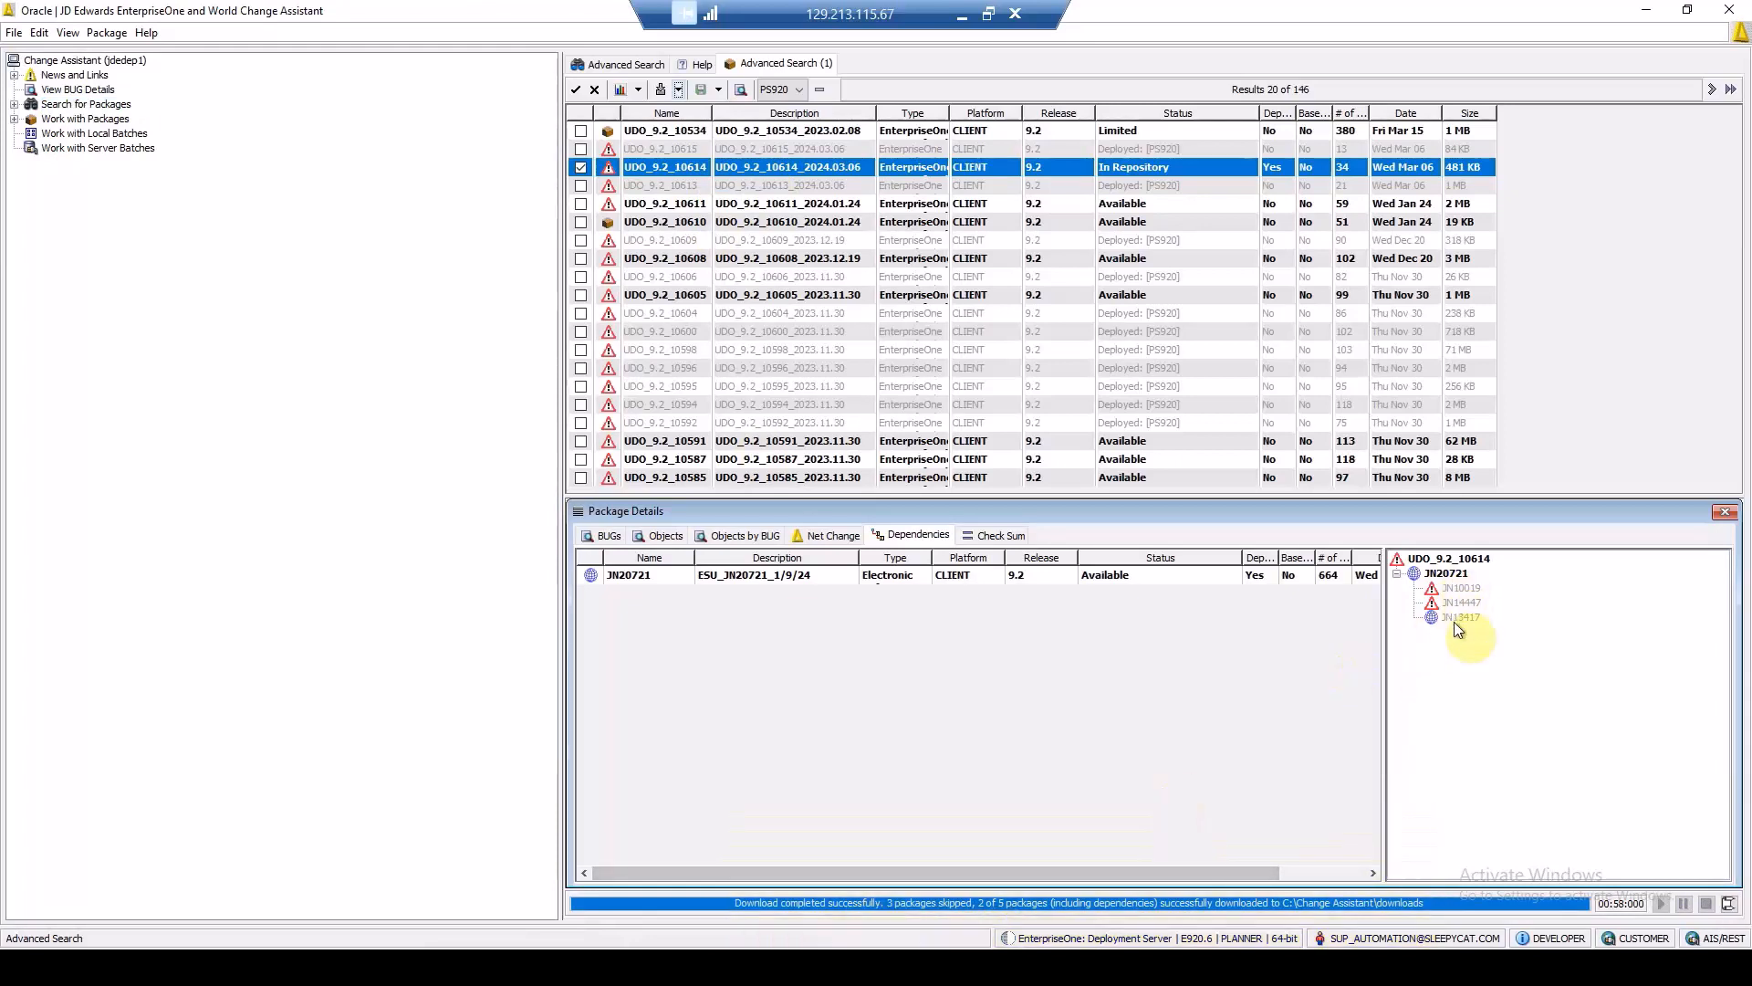
mouse_move(1457, 628)
Step: Select the newest download batch among the server batches and open its deployment environment selection
left_click(67, 149)
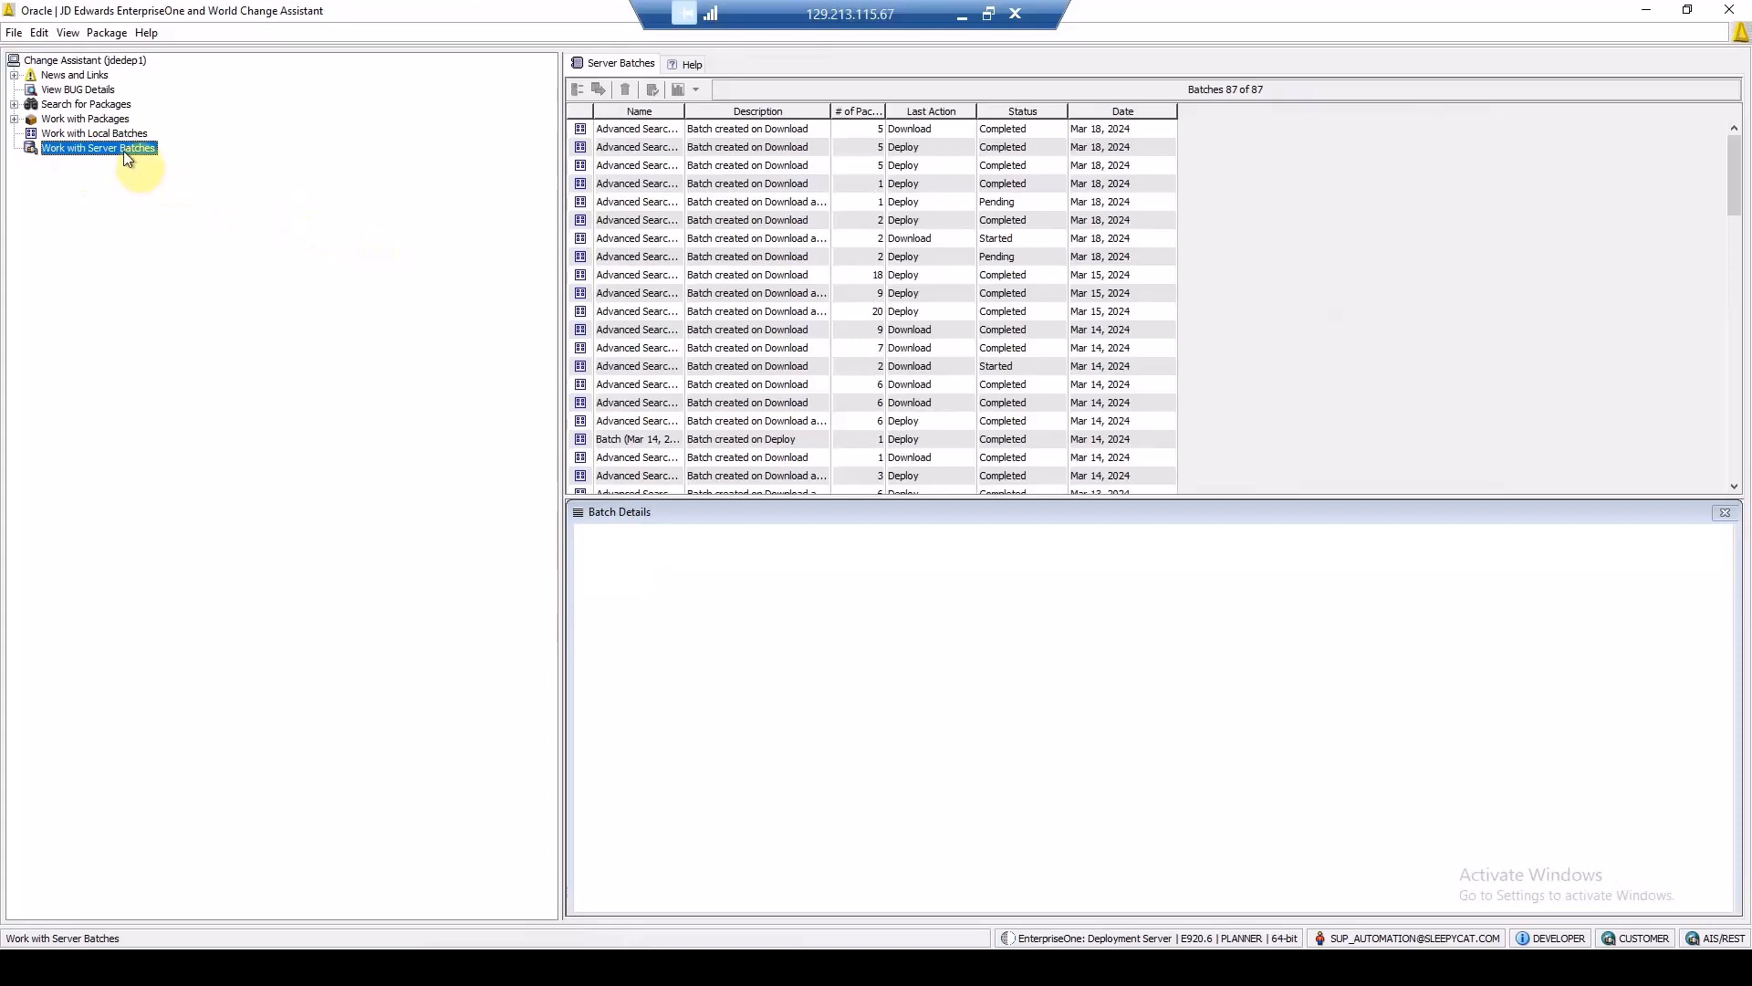
left_click(667, 133)
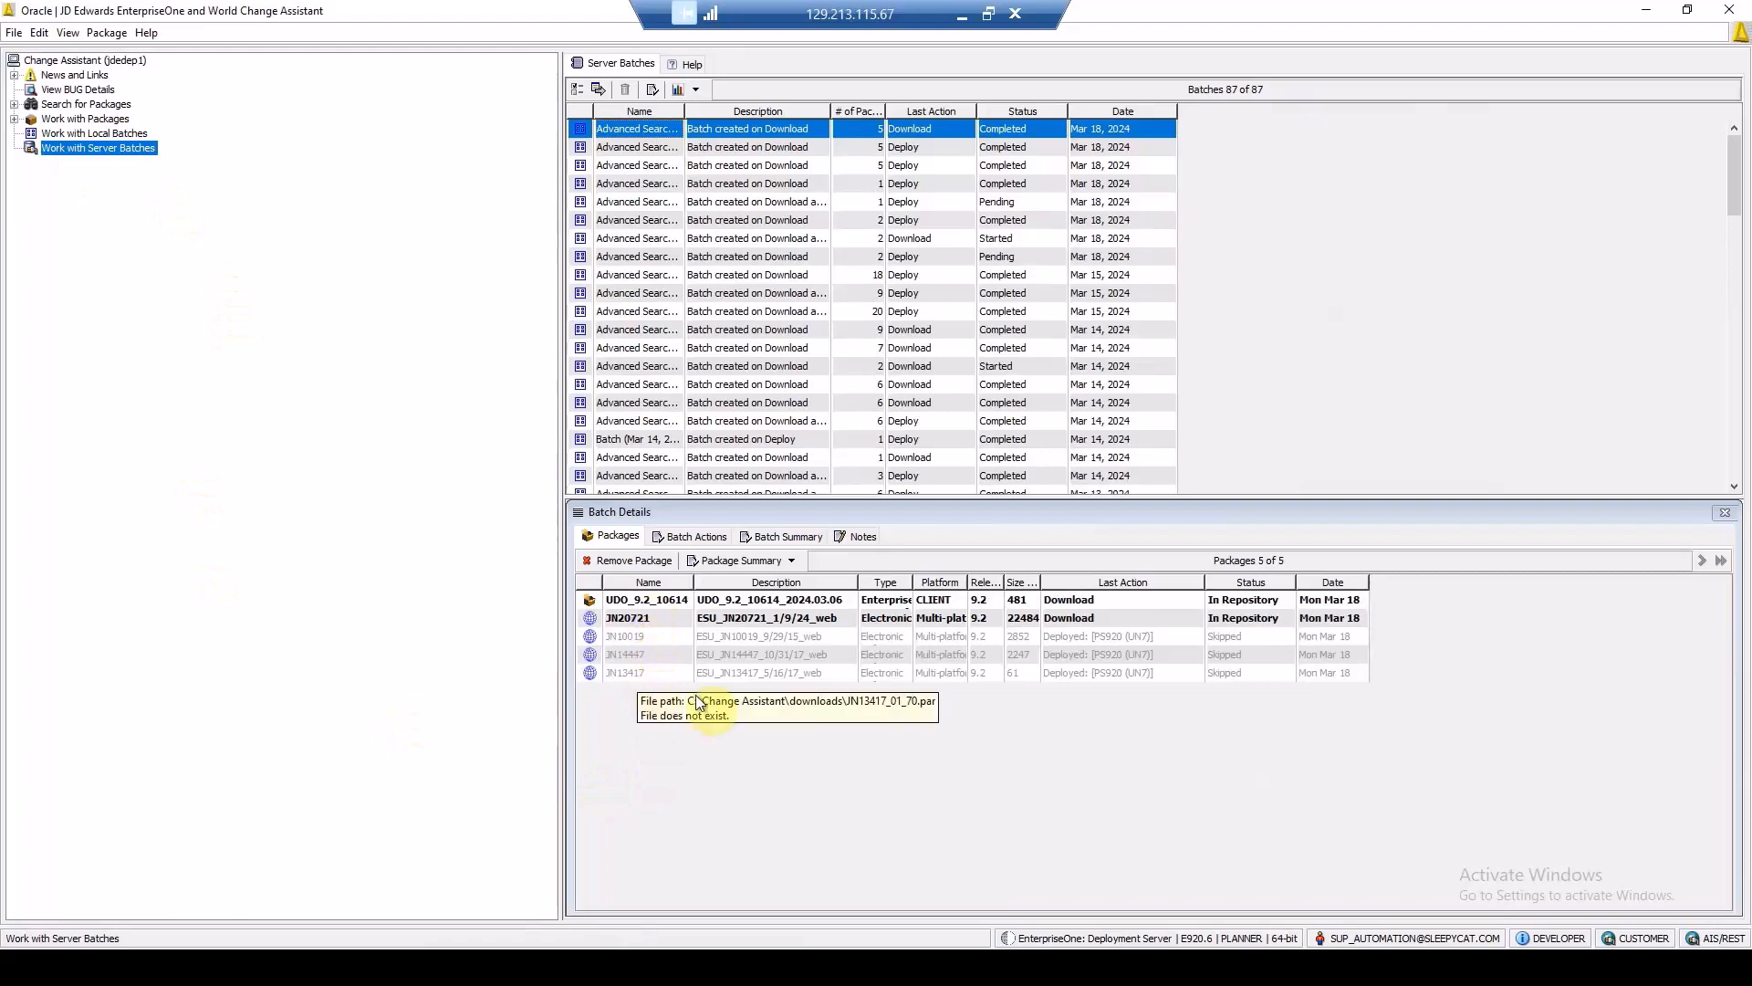
left_click(597, 88)
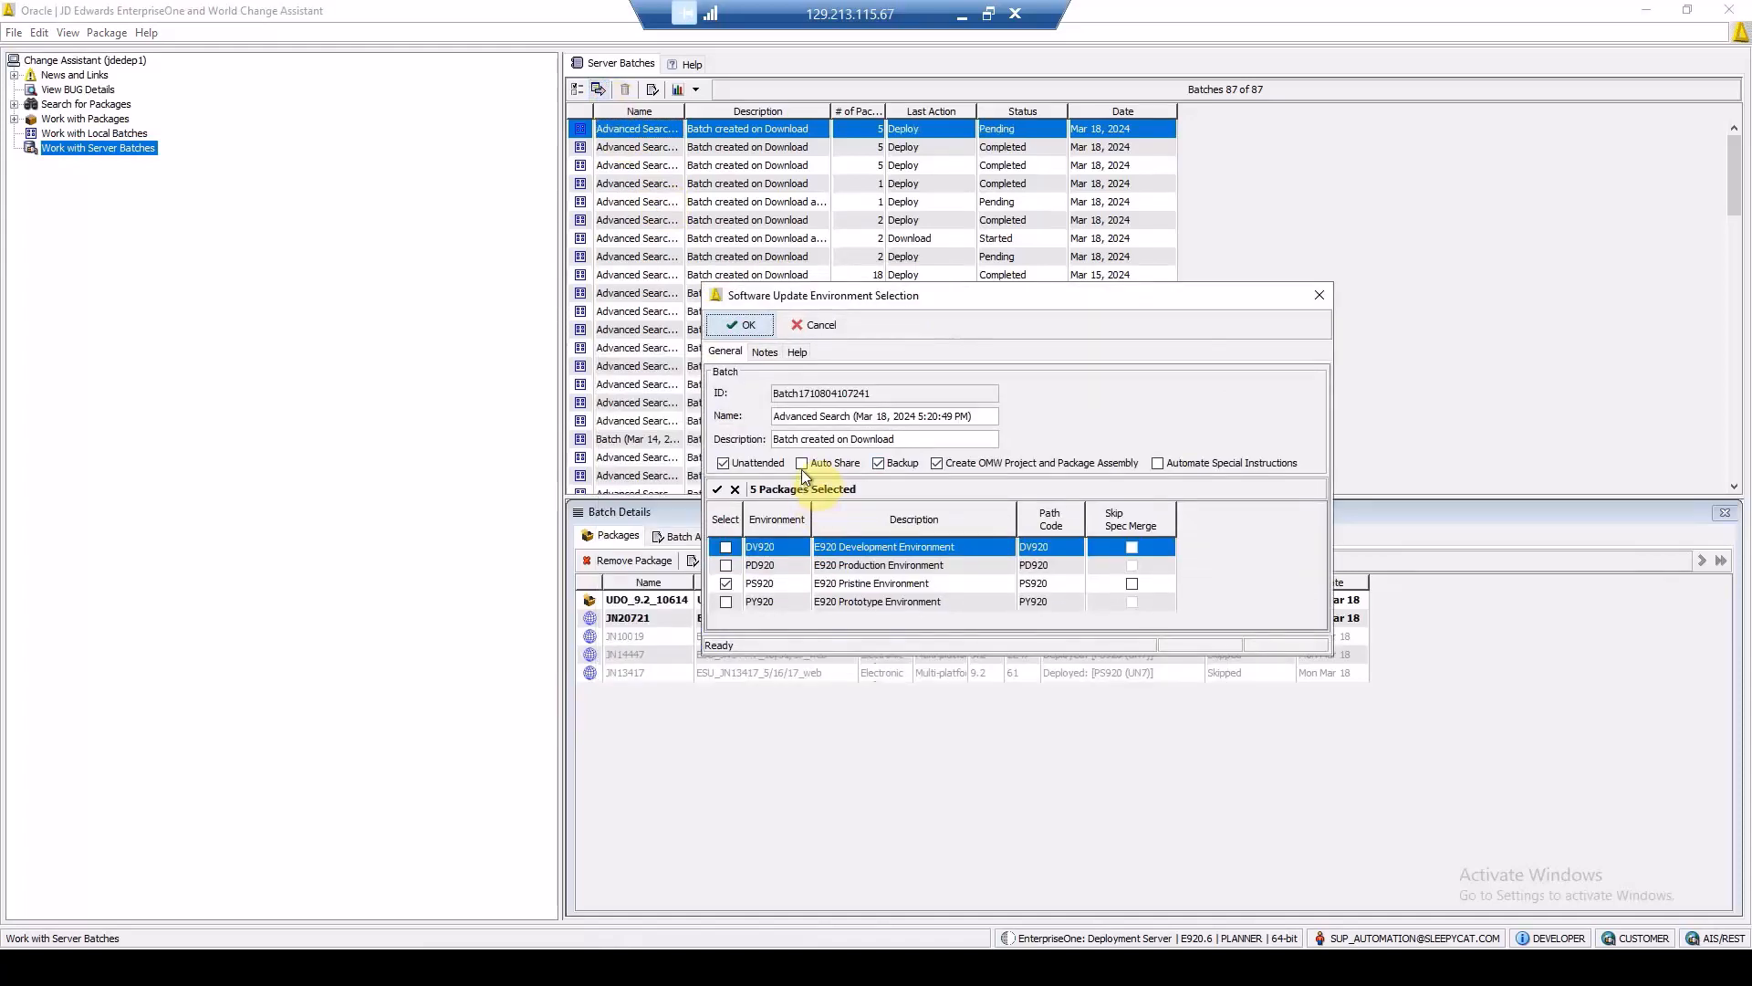
Step: Enable Auto Share and Automate Special Instructions, disable Backup and Create OMW Project and Package Assembly, and start the deployment to PS920
left_click(803, 467)
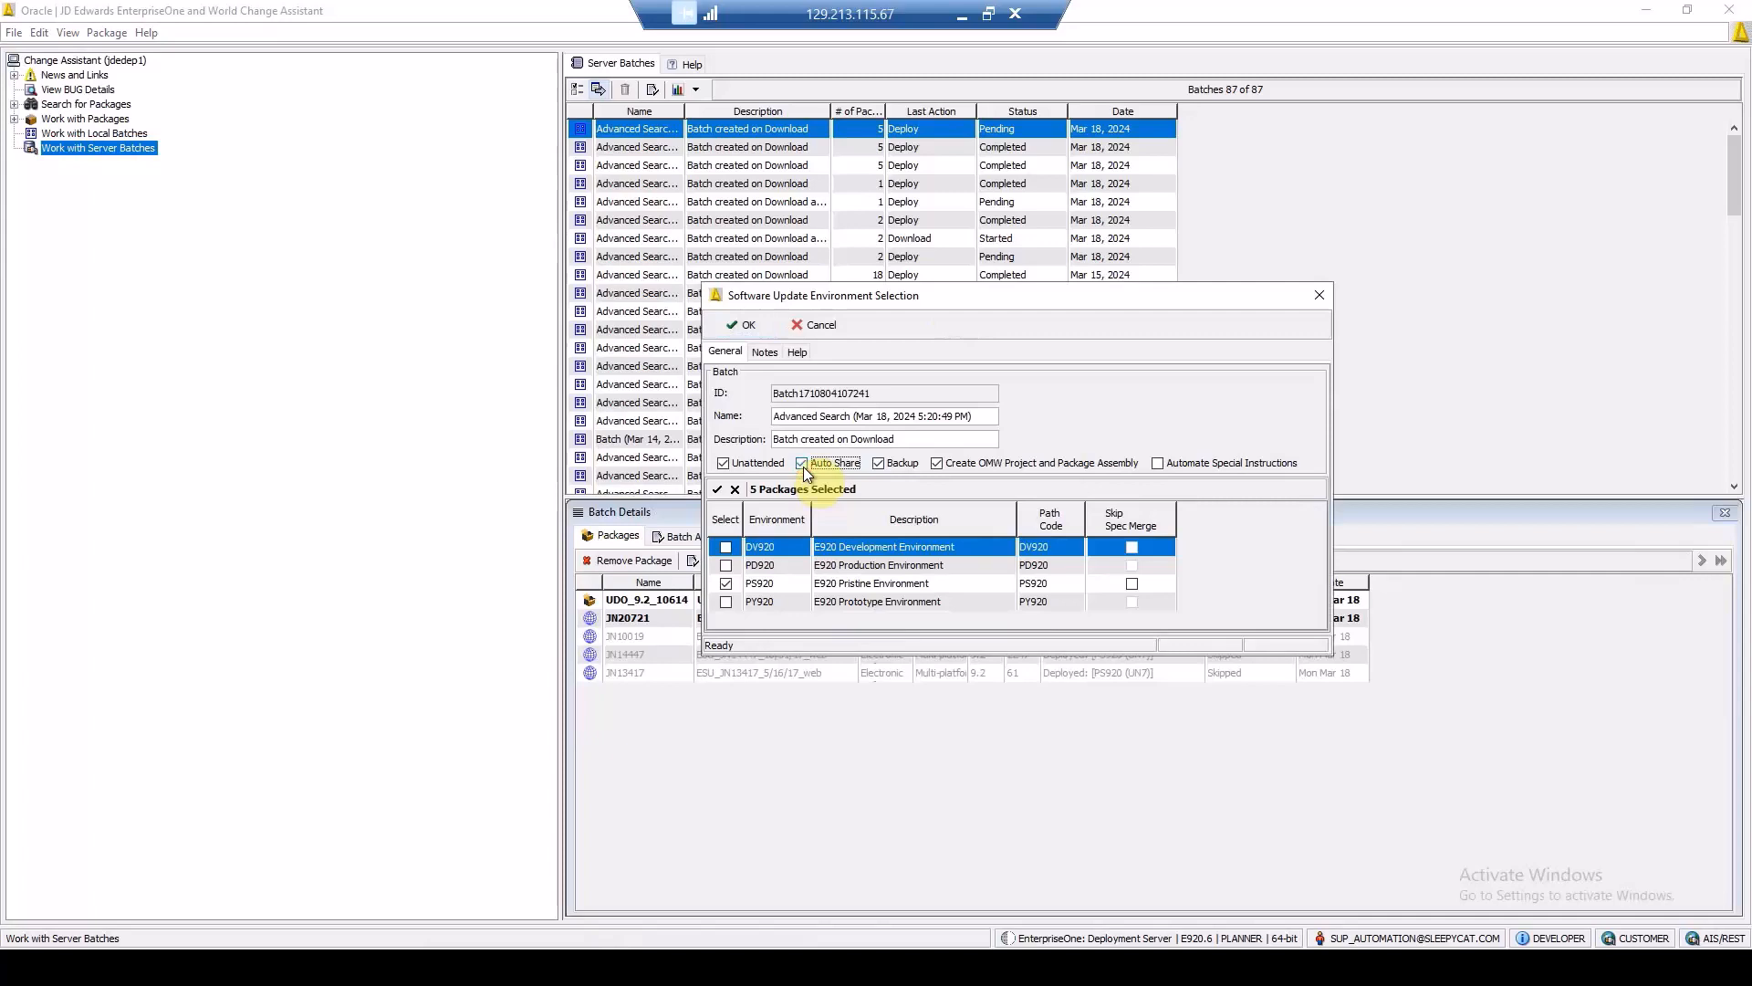
left_click(880, 467)
left_click(938, 464)
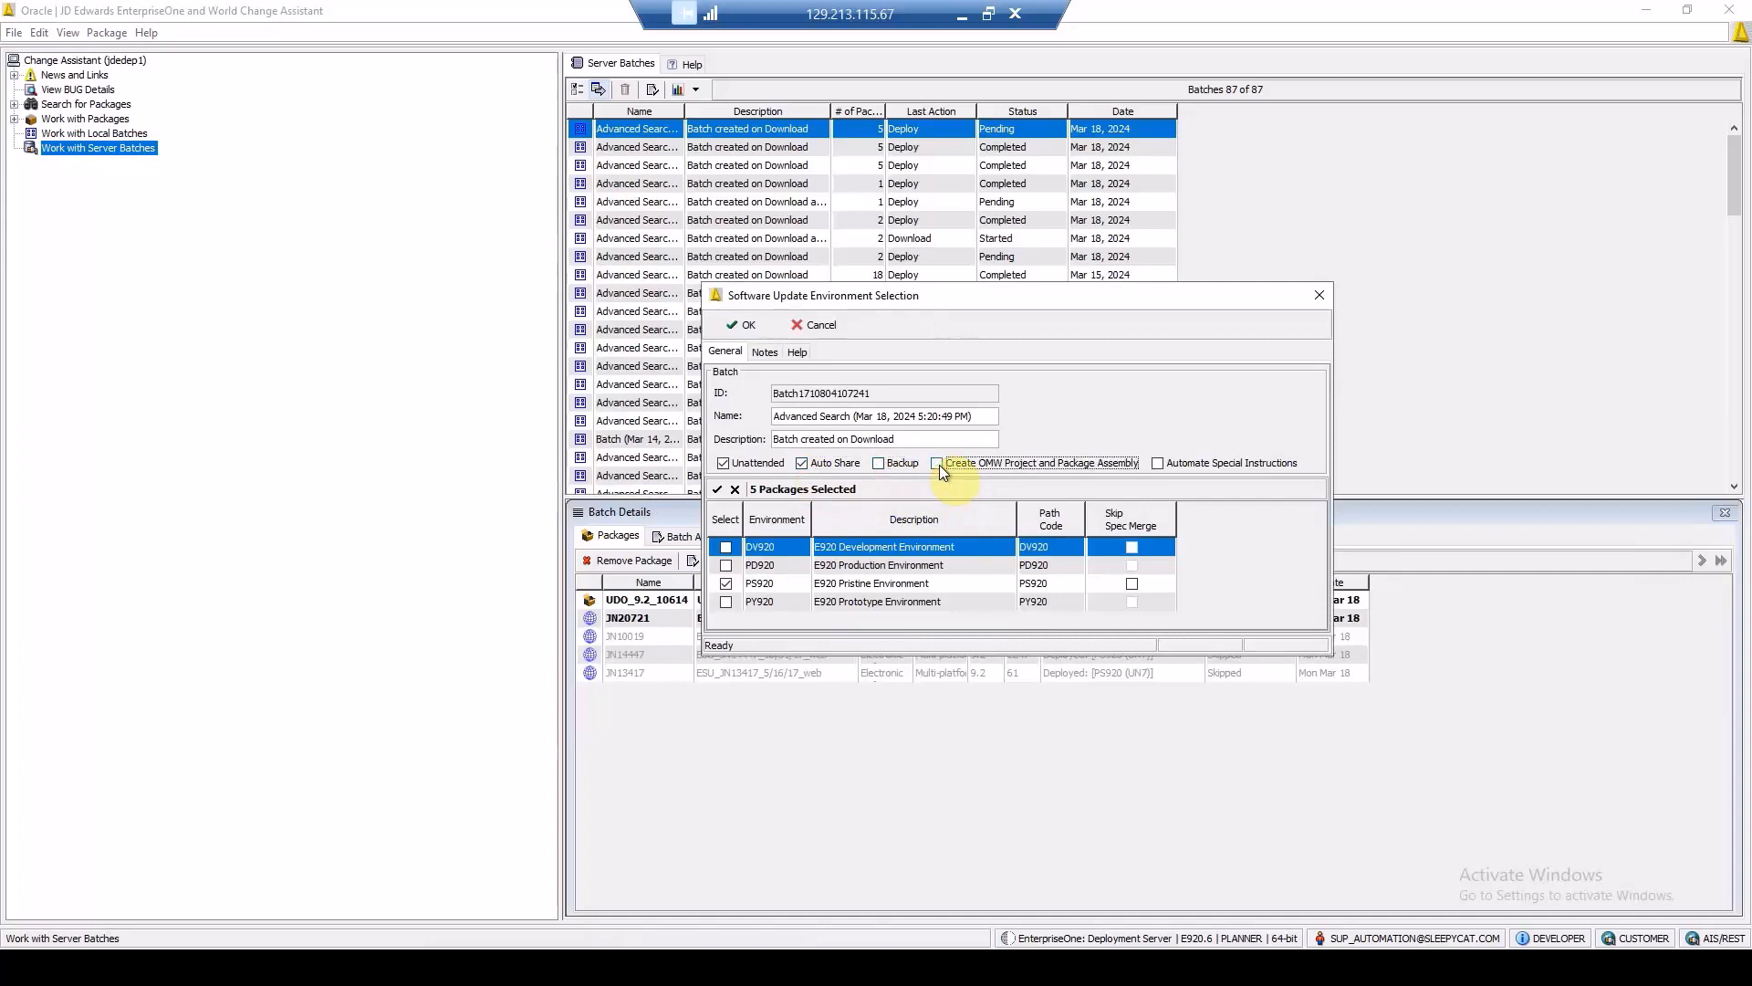
left_click(1158, 464)
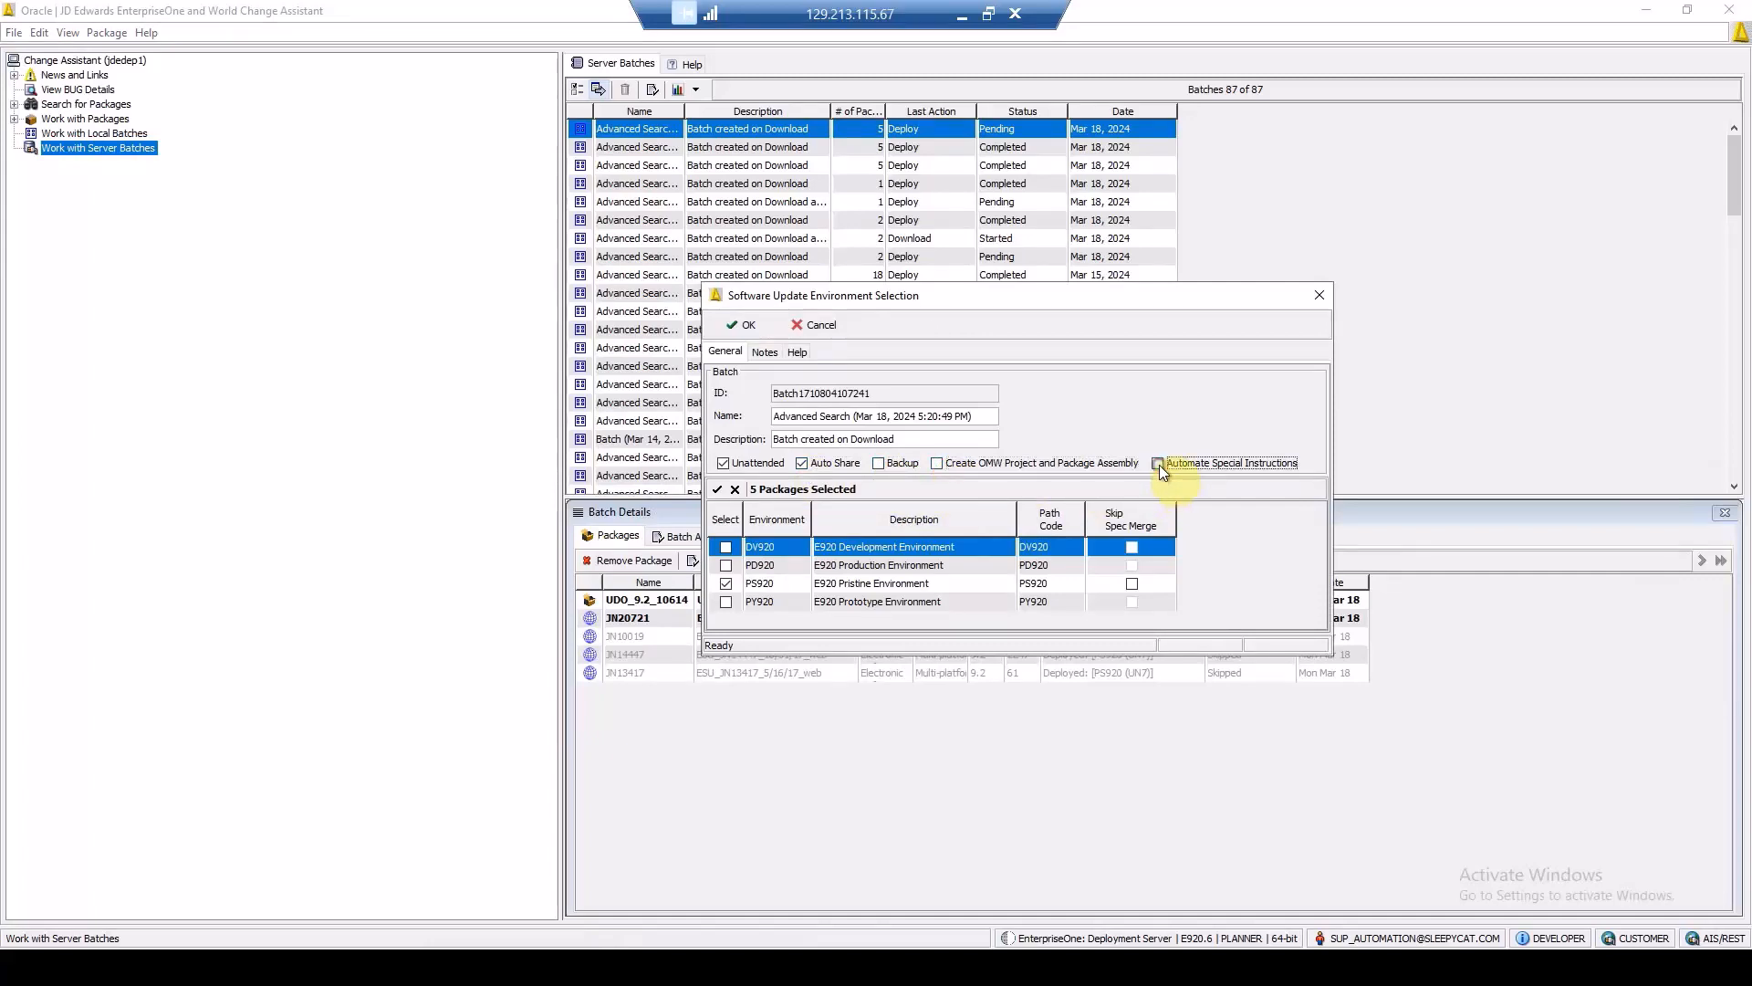
left_click(743, 325)
left_click(934, 582)
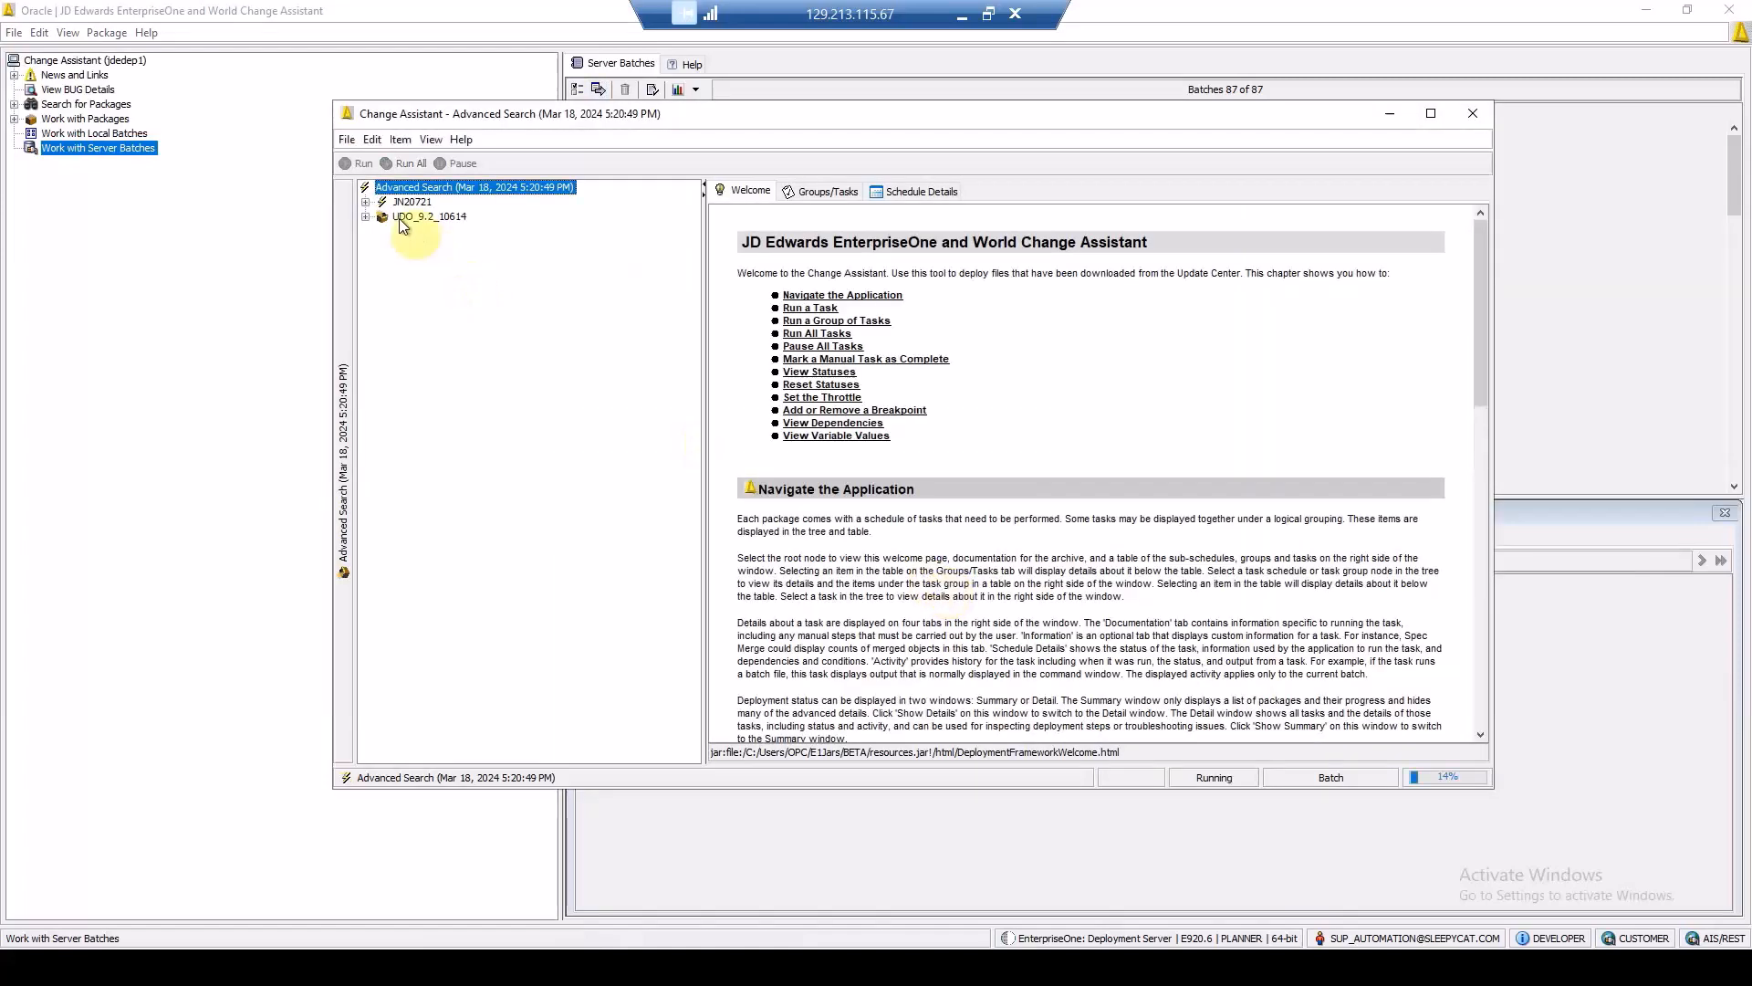
Step: Expand all tasks of the running deployment batch and inspect the Auto Share UDOs task of UDO_9.2_10614
left_click(407, 188)
right_click(407, 190)
left_click(473, 320)
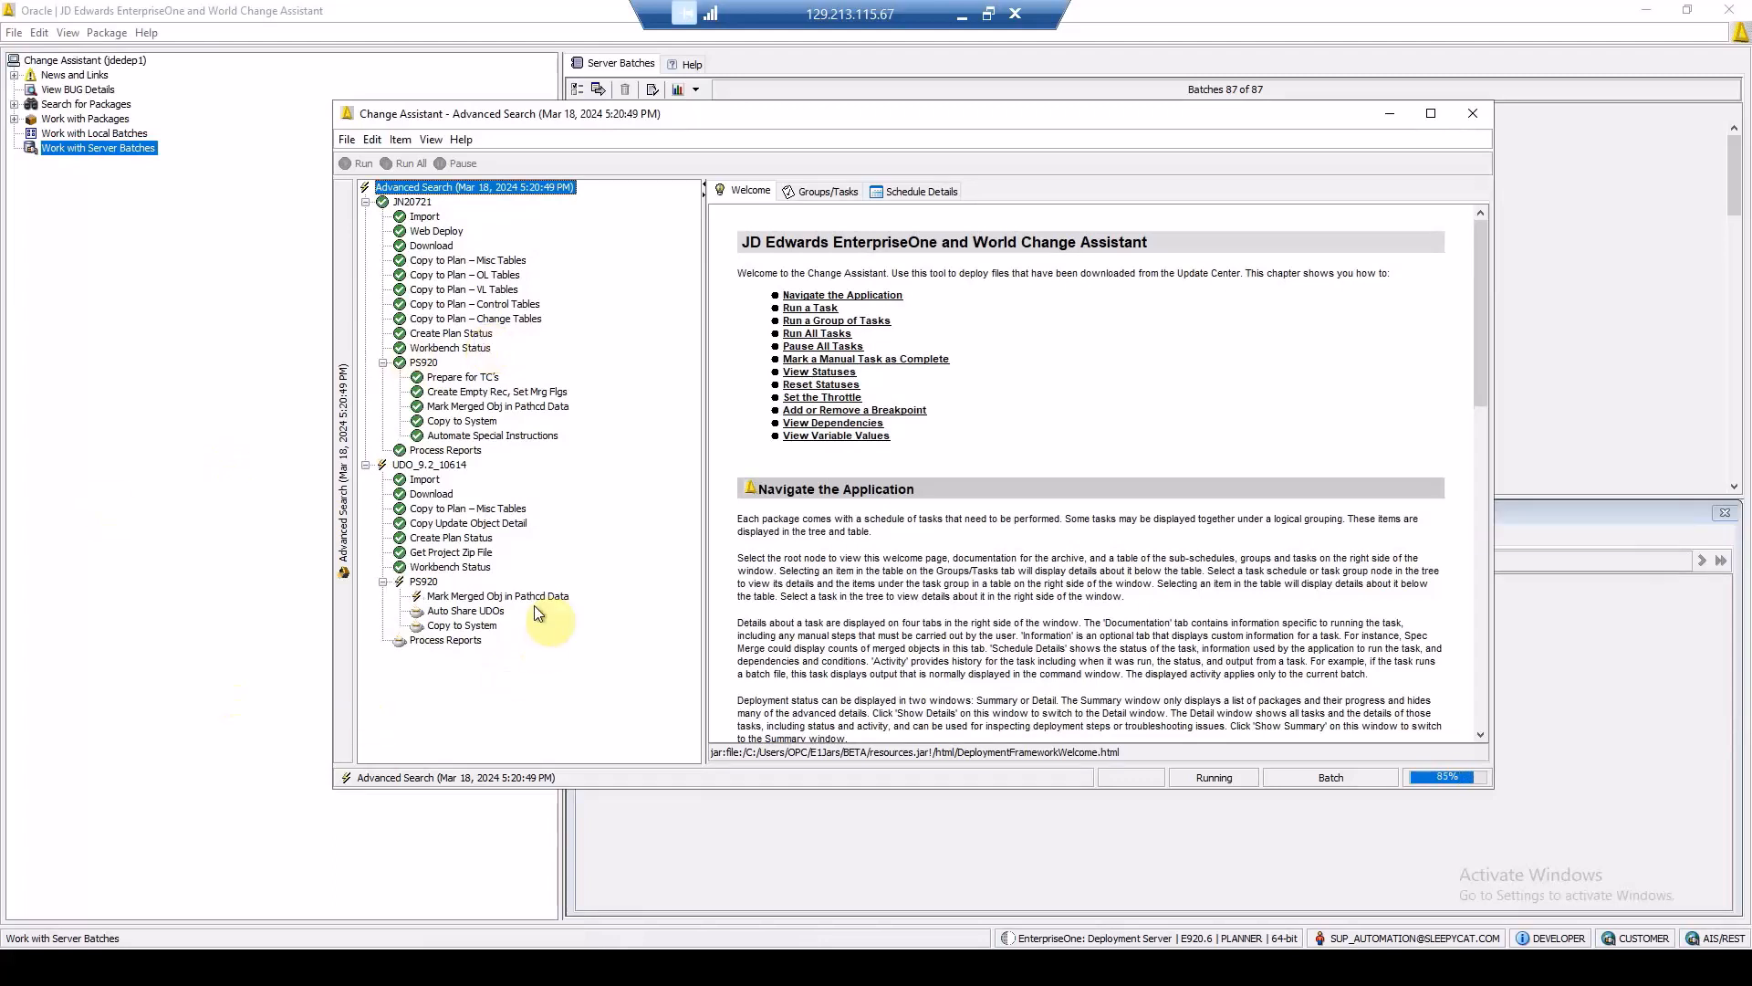
mouse_move(497, 615)
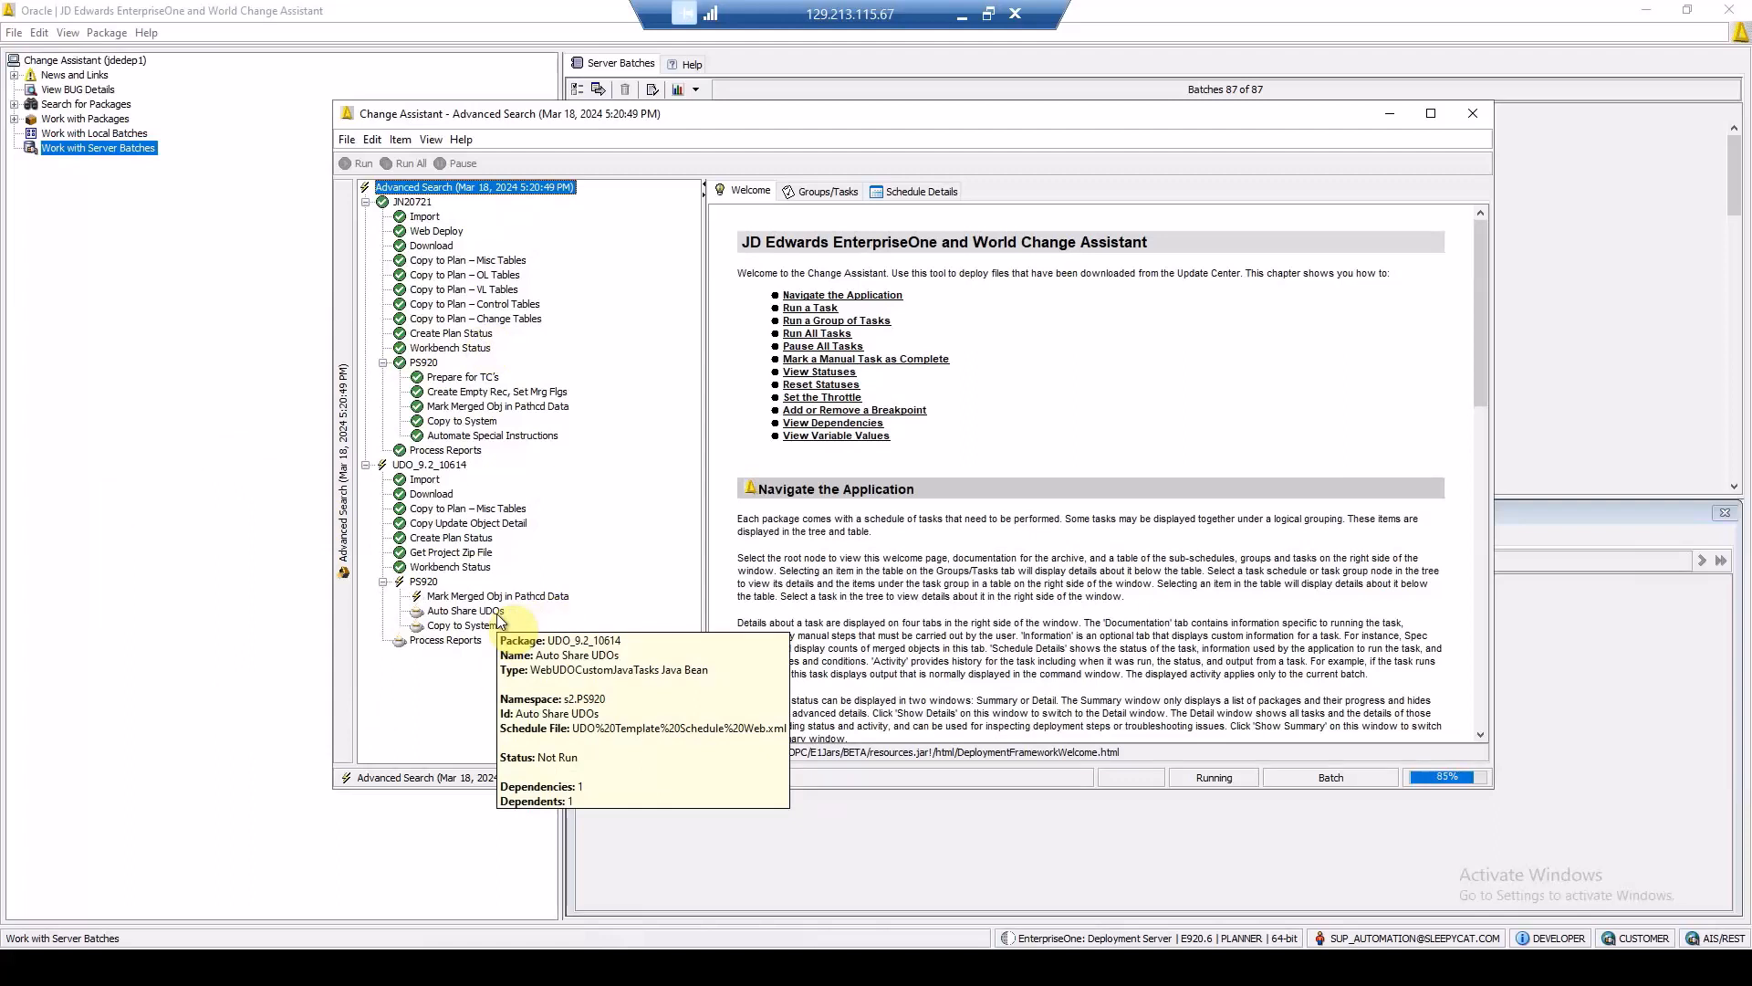